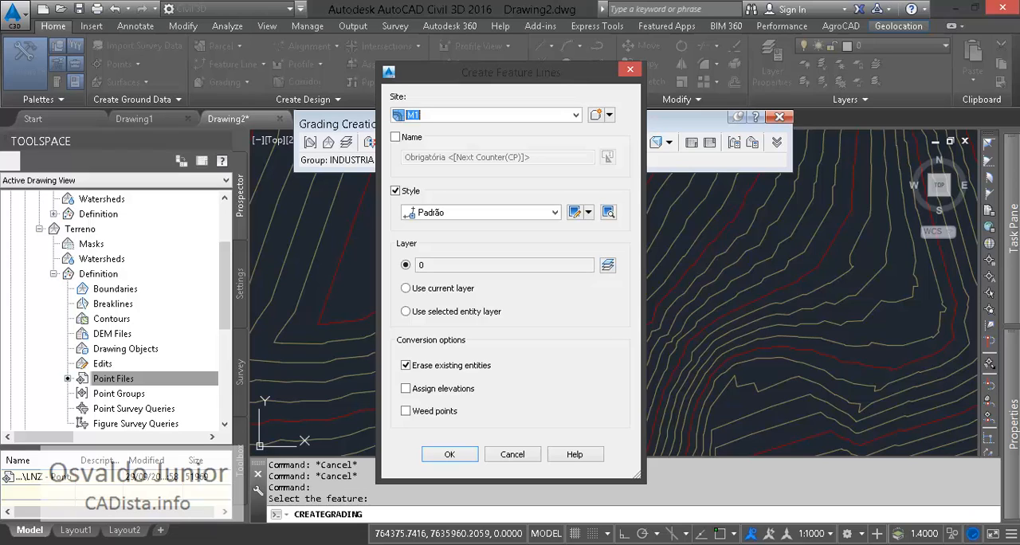
- Create the platform feature line in site M1 with style Padrão 2, keeping Erase existing entities on and Assign elevations off
{"action": "left_click", "coordinate": [555, 213]}
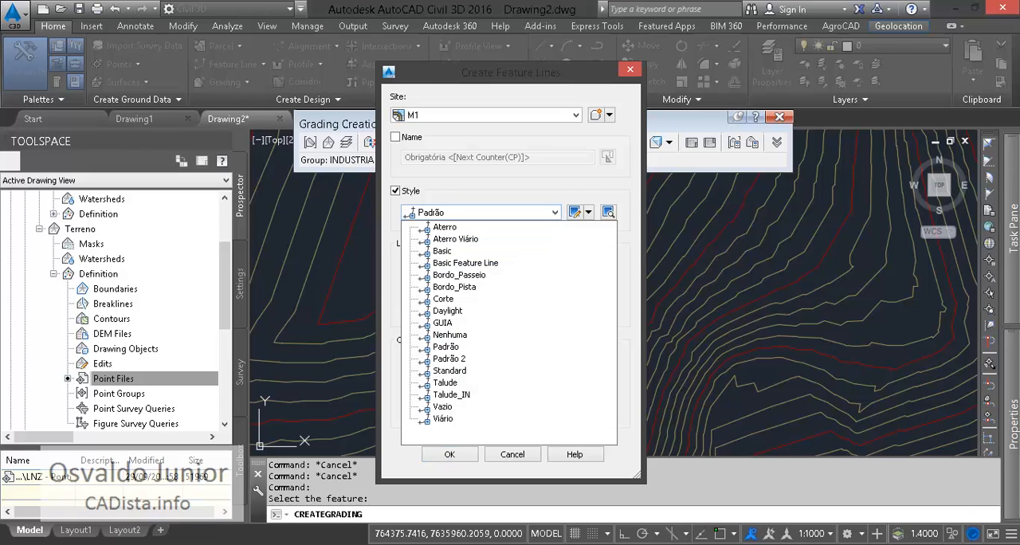
{"action": "left_click", "coordinate": [448, 359]}
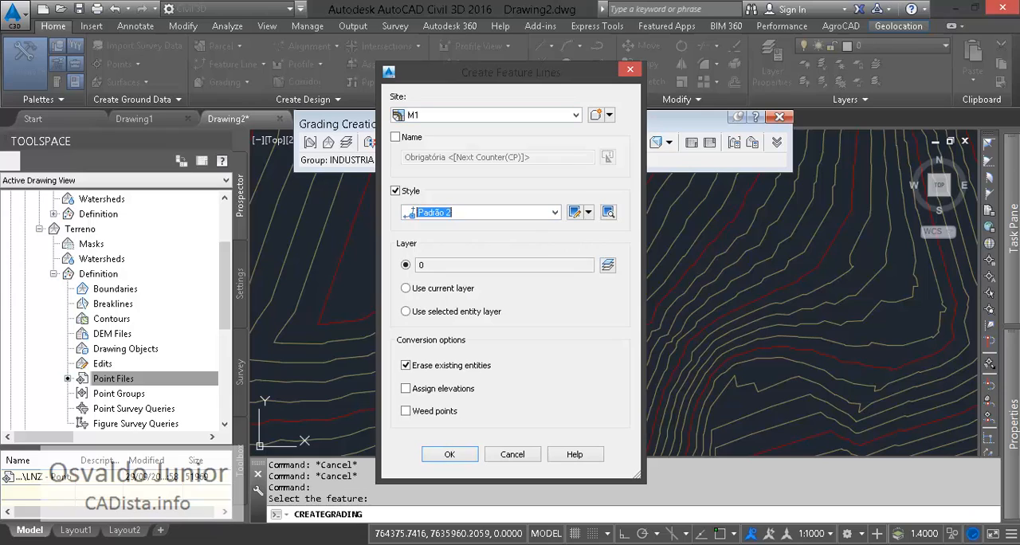
{"action": "left_click", "coordinate": [554, 213]}
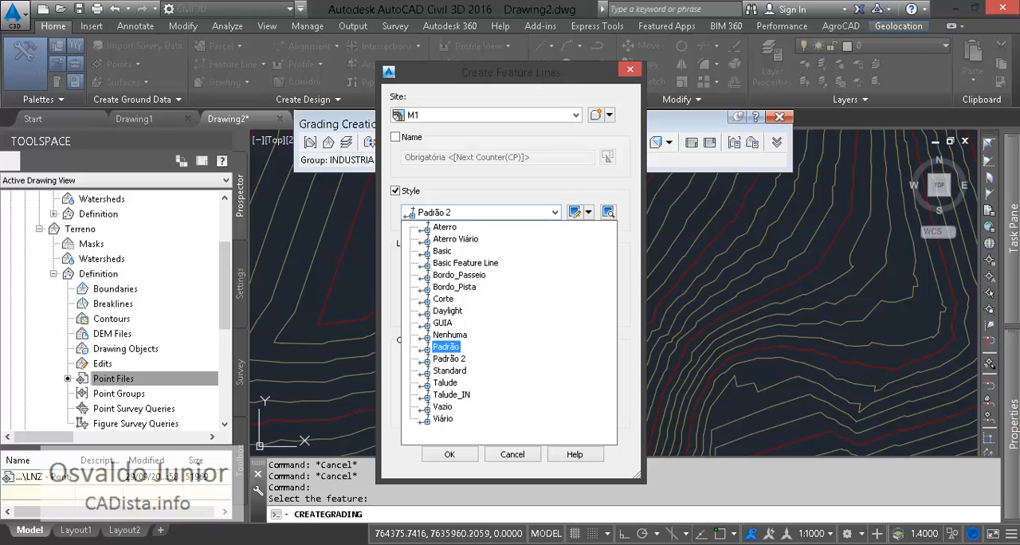
{"action": "left_click", "coordinate": [448, 359]}
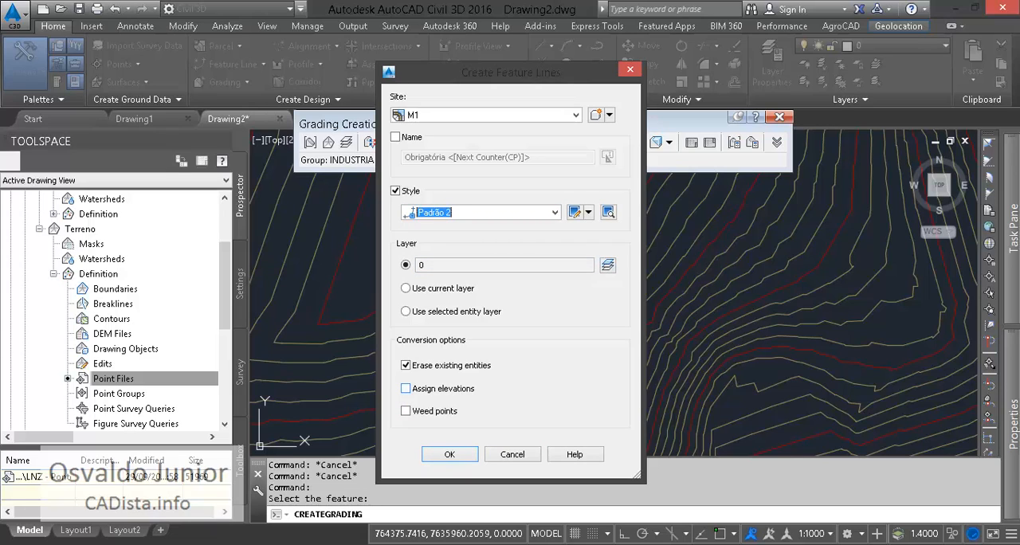
{"action": "left_click", "coordinate": [406, 388]}
{"action": "left_click", "coordinate": [406, 388]}
{"action": "left_click", "coordinate": [405, 365]}
{"action": "left_click", "coordinate": [405, 364]}
{"action": "left_click", "coordinate": [450, 454]}
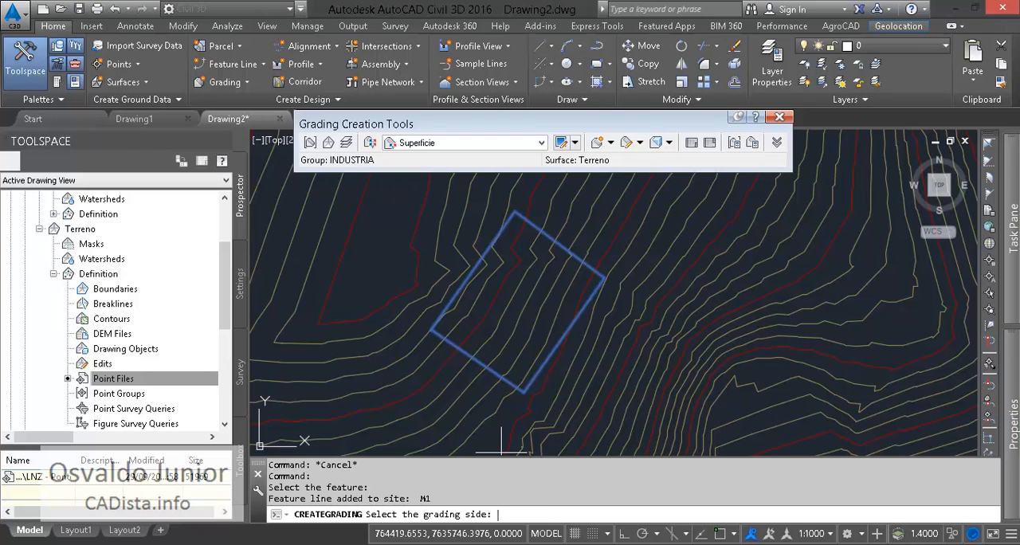
- Set the grading outside the platform rectangle, over only part of its length, from its western corner at station 0+00.00 to station 3+99.64
{"action": "left_click", "coordinate": [600, 362]}
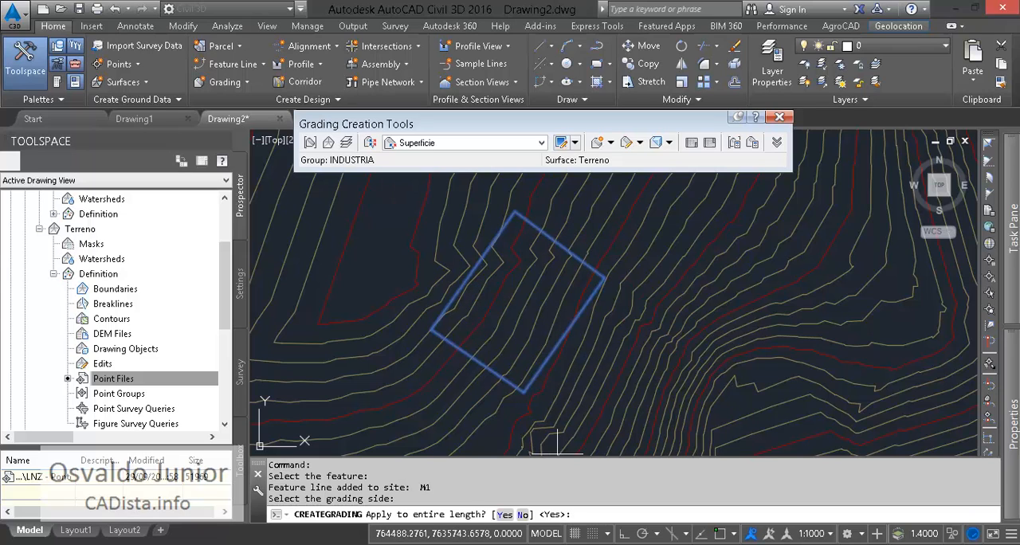
{"action": "type", "text": "N"}
{"action": "key", "text": "Return"}
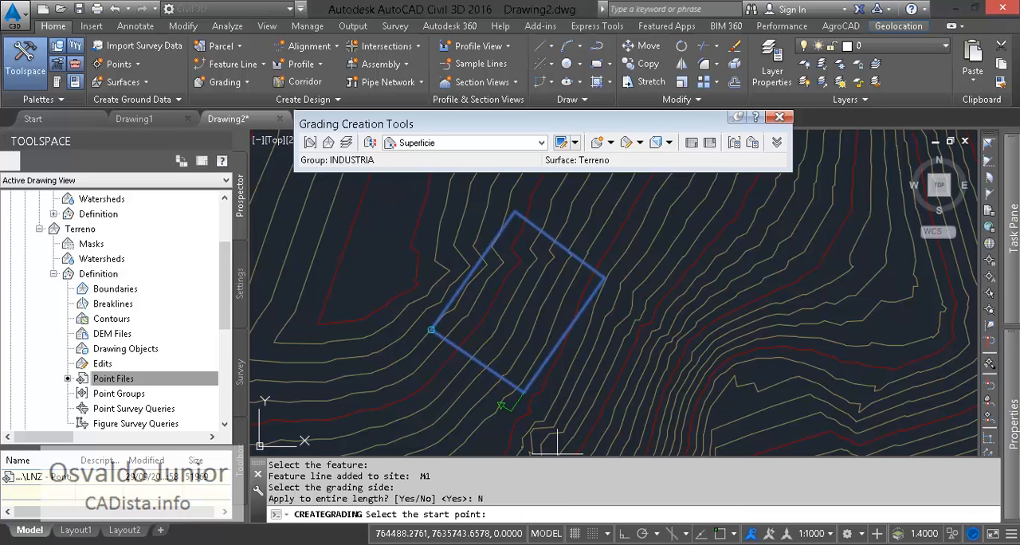
{"action": "left_click", "coordinate": [431, 329]}
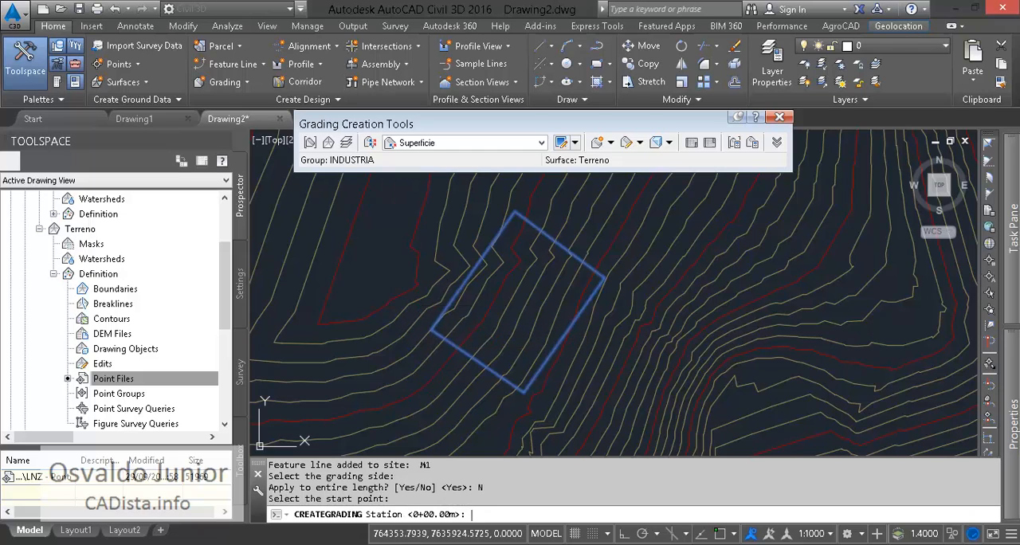
{"action": "key", "text": "Return"}
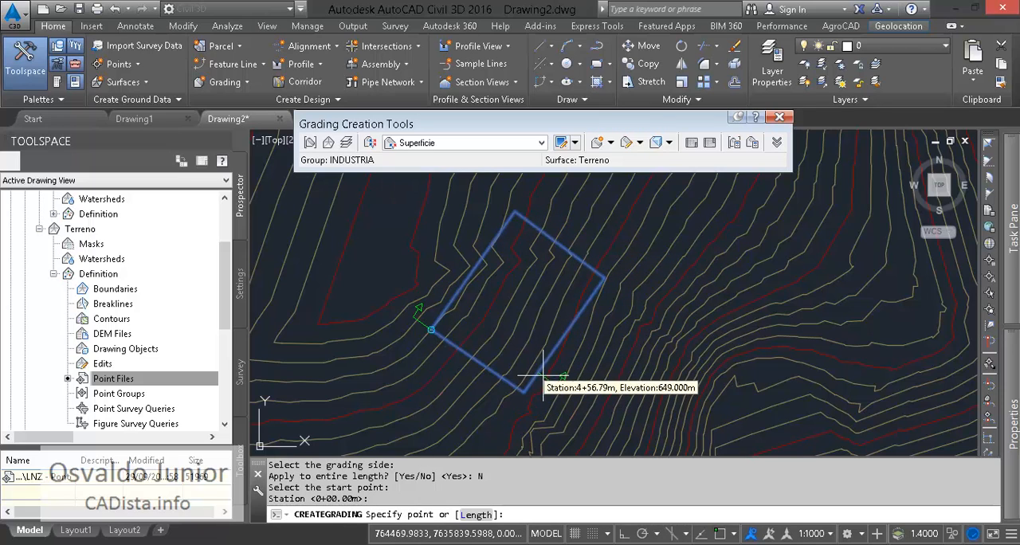
{"action": "left_click", "coordinate": [571, 341]}
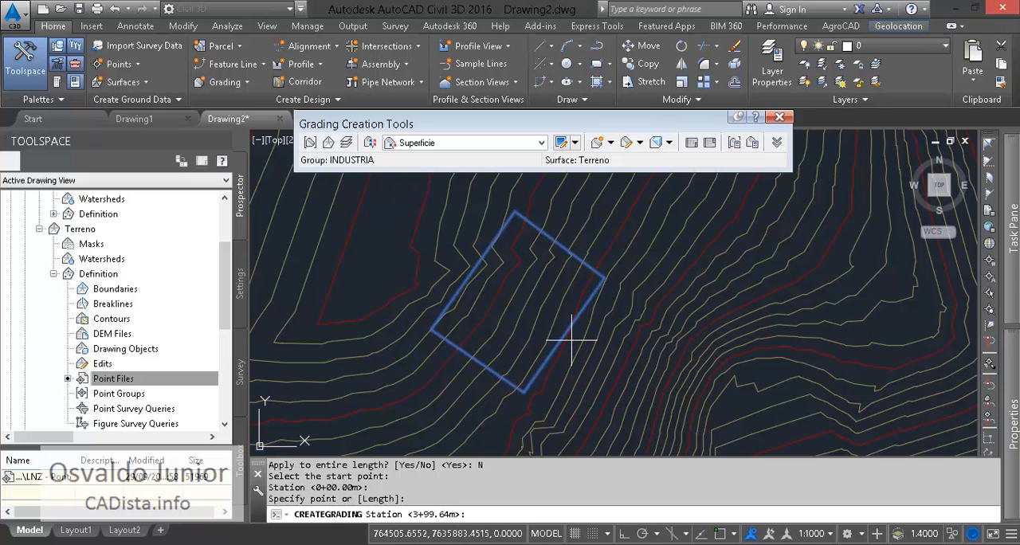
{"action": "key", "text": "Return"}
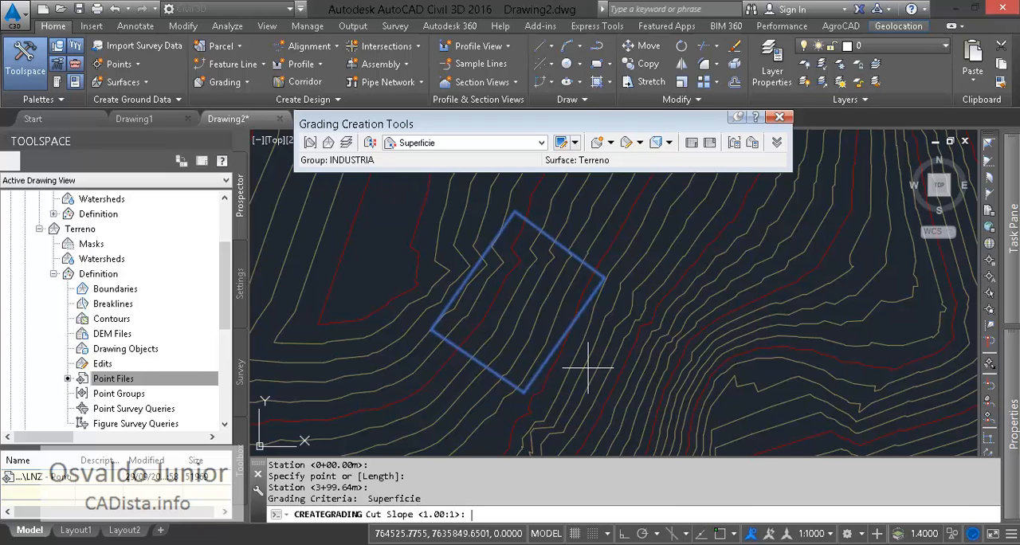
- Finish the first grading with a 1.00:1 cut slope and a 1.50:1 fill slope
{"action": "key", "text": "Return"}
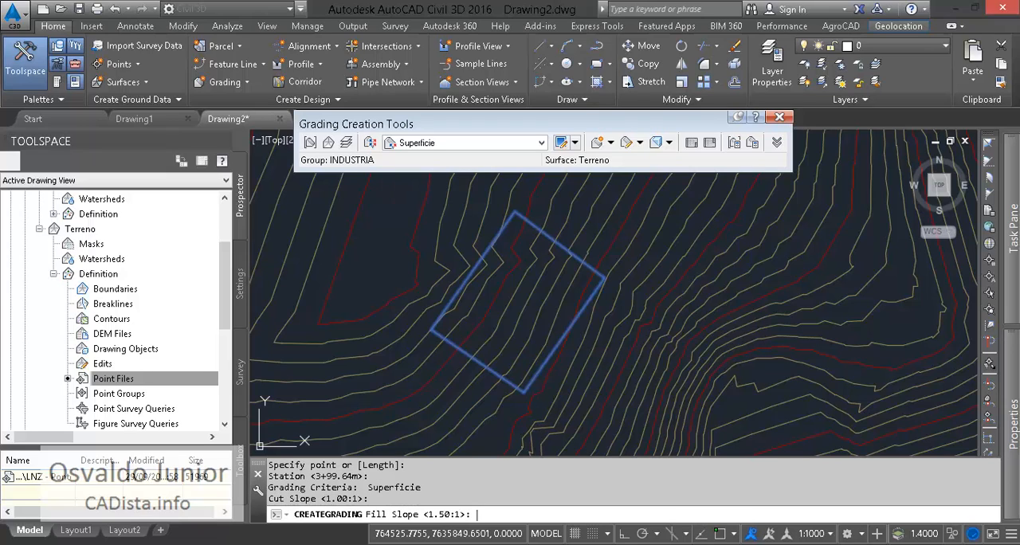
{"action": "key", "text": "Return"}
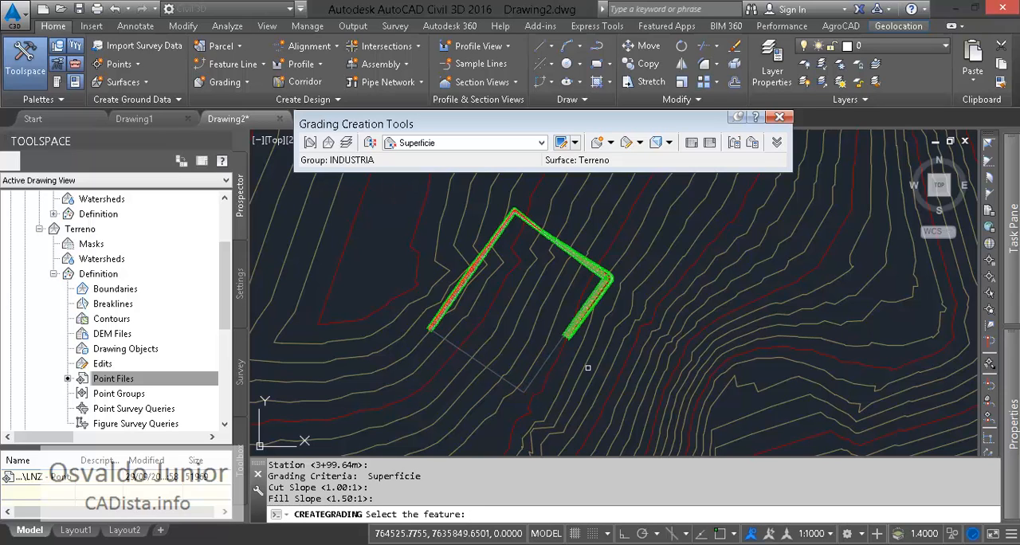
{"action": "key", "text": "Escape"}
- Change the INDUSTRIA surface style to Curvas 1&5_Borda
{"action": "scroll", "coordinate": [532, 341], "scroll_direction": "up", "scroll_amount": 8}
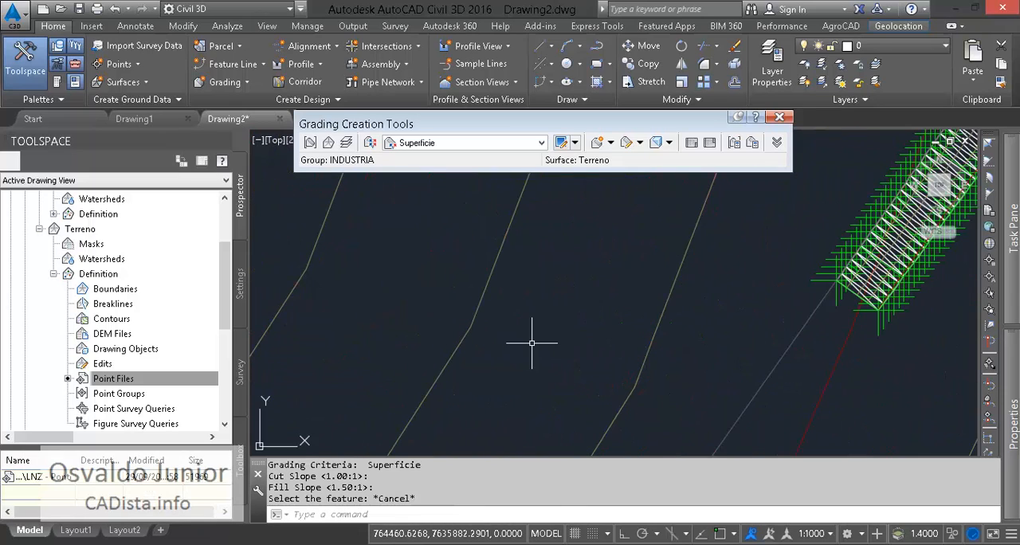
{"action": "scroll", "coordinate": [655, 337], "scroll_direction": "down", "scroll_amount": 3}
{"action": "left_click", "coordinate": [685, 317]}
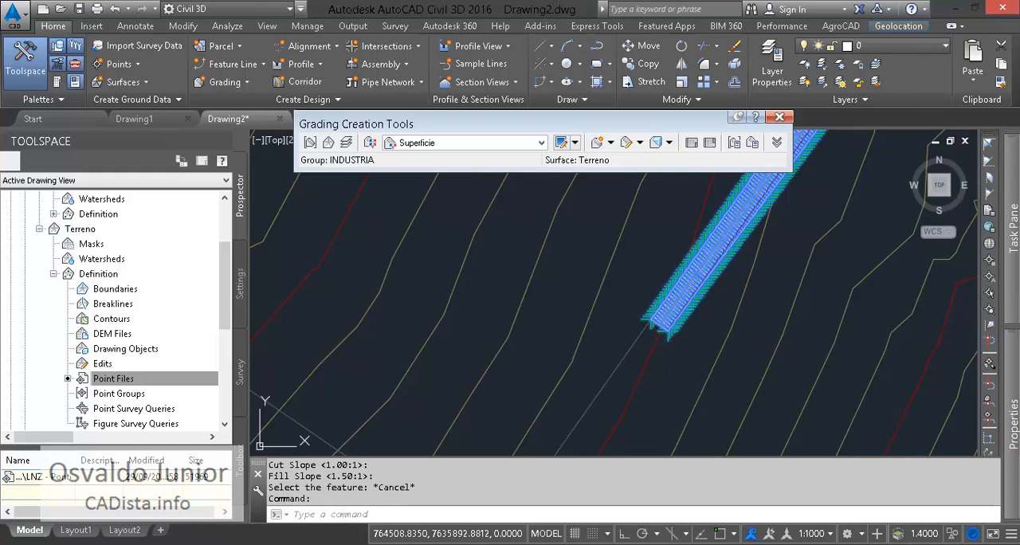
{"action": "mouse_move", "coordinate": [1012, 422]}
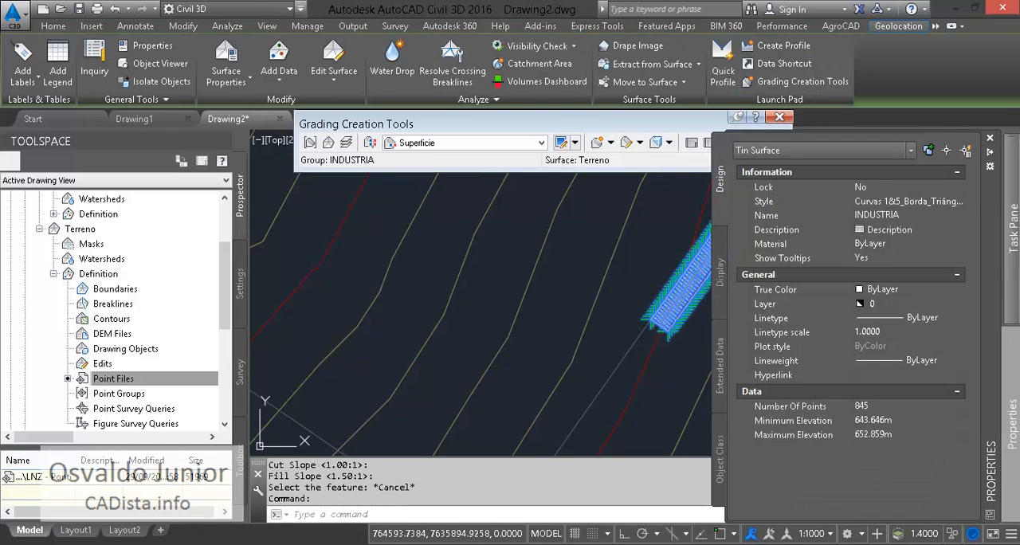
{"action": "left_click", "coordinate": [913, 202]}
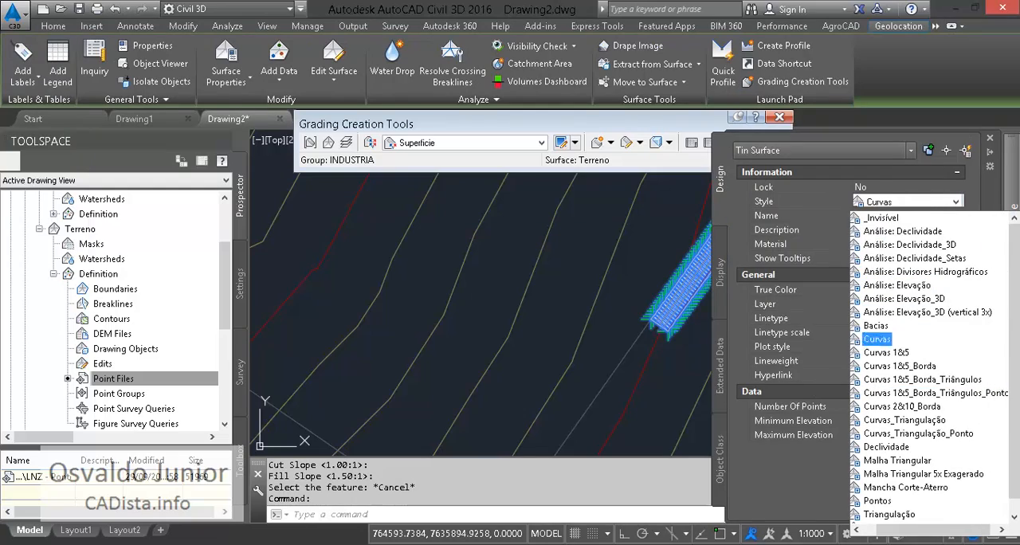
{"action": "left_click", "coordinate": [917, 365]}
{"action": "key", "text": "Escape"}
{"action": "key", "text": "Escape"}
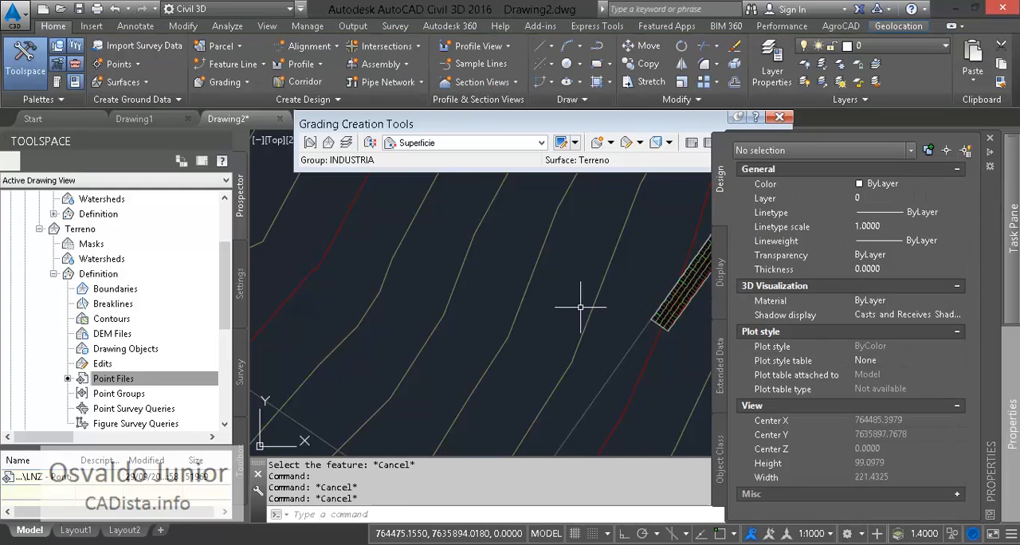
- Examine the contours of the graded slopes along the platform's sides and corners
{"action": "scroll", "coordinate": [582, 305], "scroll_direction": "down", "scroll_amount": 4}
{"action": "middle_click_drag", "start_coordinate": [675, 263], "coordinate": [776, 294]}
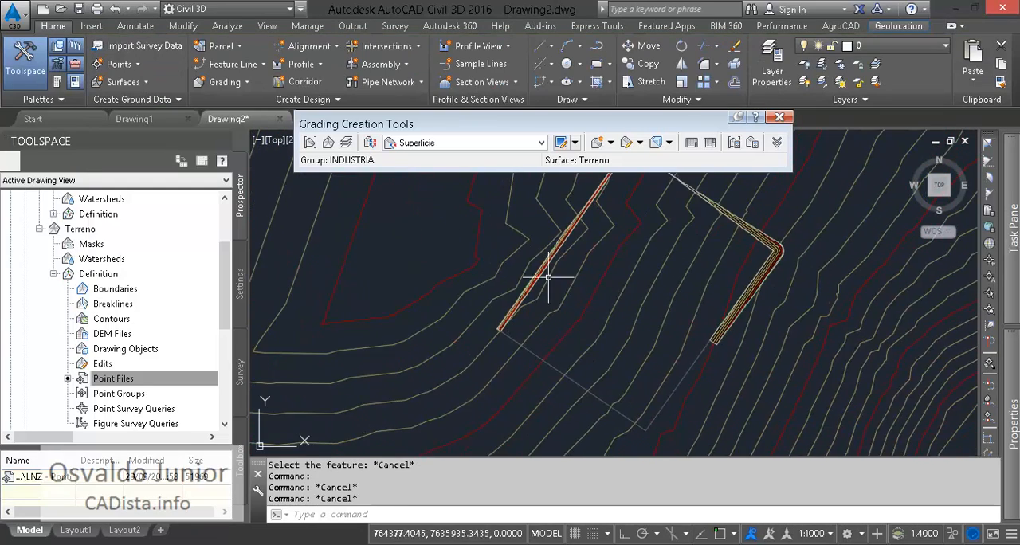
{"action": "scroll", "coordinate": [524, 273], "scroll_direction": "up", "scroll_amount": 4}
{"action": "scroll", "coordinate": [523, 273], "scroll_direction": "down", "scroll_amount": 2}
{"action": "middle_click_drag", "start_coordinate": [523, 273], "coordinate": [347, 438]}
{"action": "scroll", "coordinate": [592, 284], "scroll_direction": "down", "scroll_amount": 5}
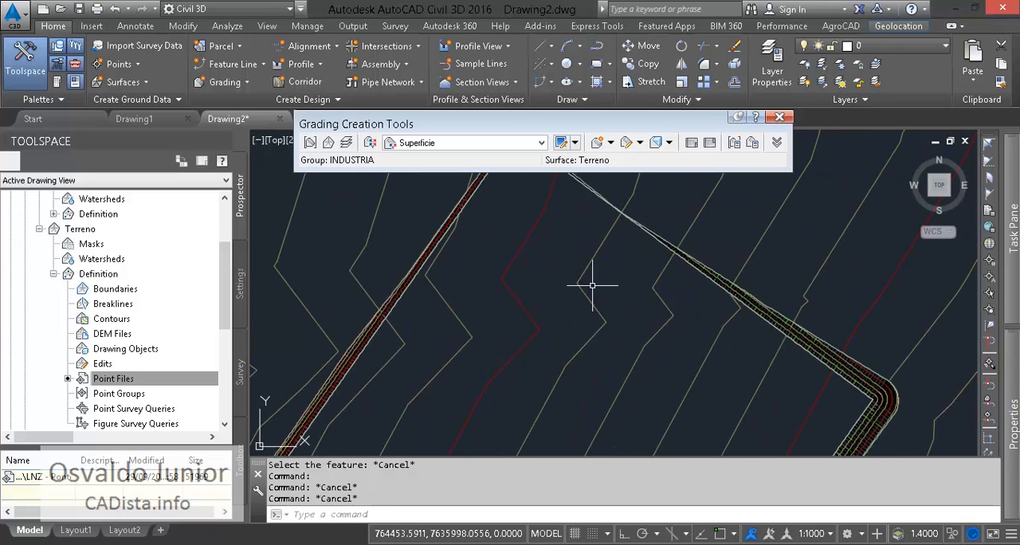
{"action": "mouse_move", "coordinate": [496, 432]}
{"action": "middle_mouse_down"}
{"action": "mouse_move", "coordinate": [556, 386]}
{"action": "mouse_move", "coordinate": [559, 344]}
{"action": "middle_mouse_up"}
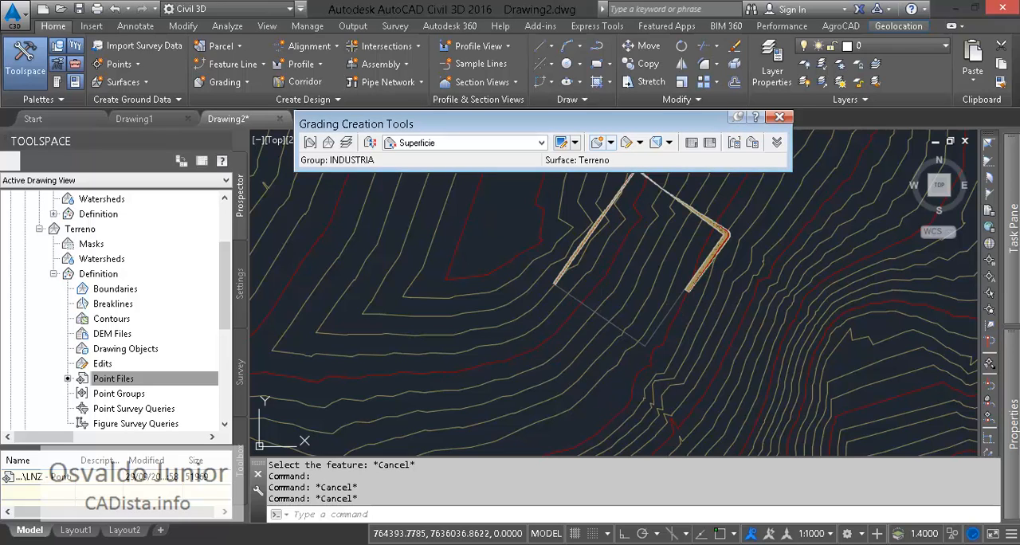
- Start a second grading on the platform's outer side, running from station 4+18.22 around the southern corner to station 6+01.02
{"action": "left_click", "coordinate": [597, 143]}
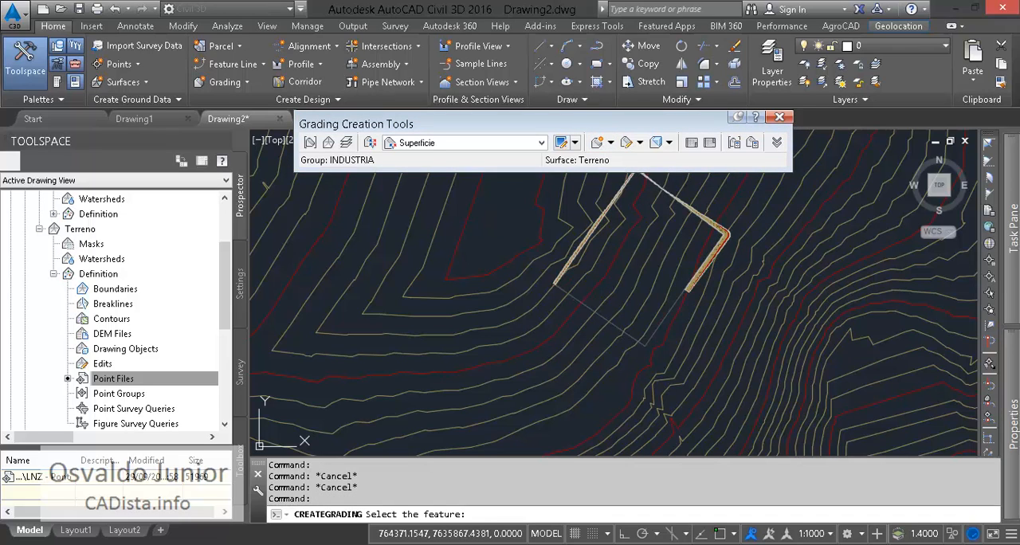
{"action": "left_click", "coordinate": [590, 301]}
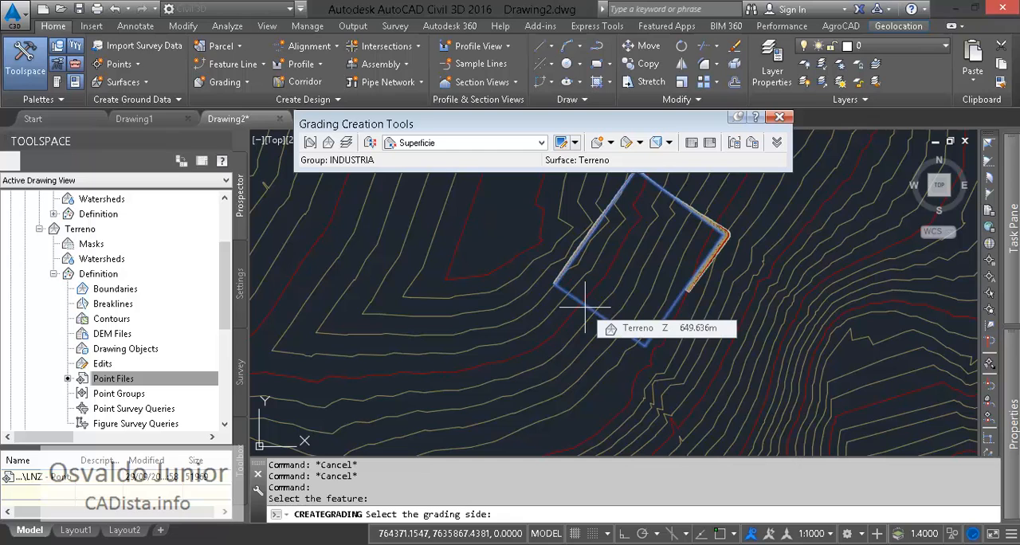
{"action": "left_click", "coordinate": [587, 334]}
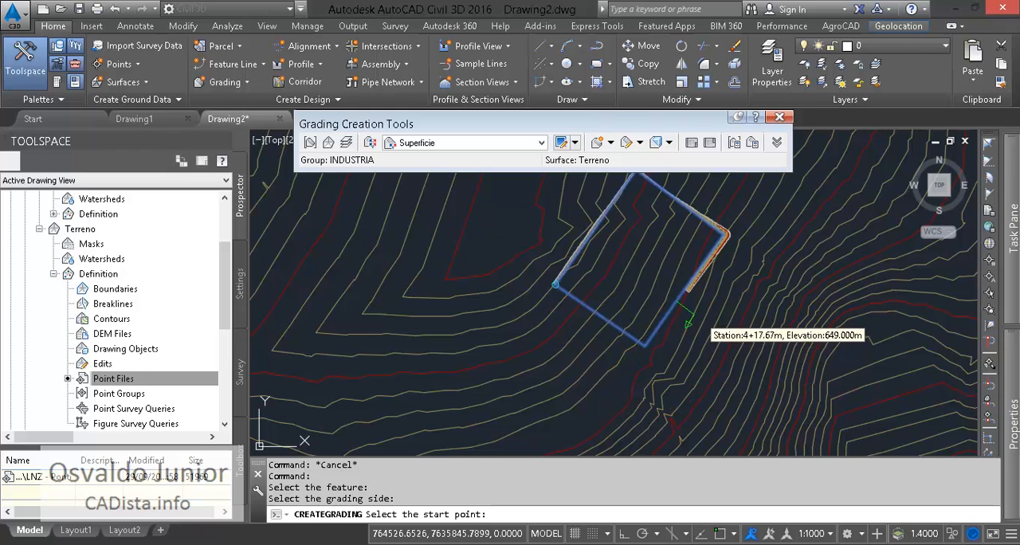
{"action": "left_click", "coordinate": [707, 325]}
{"action": "key", "text": "Return"}
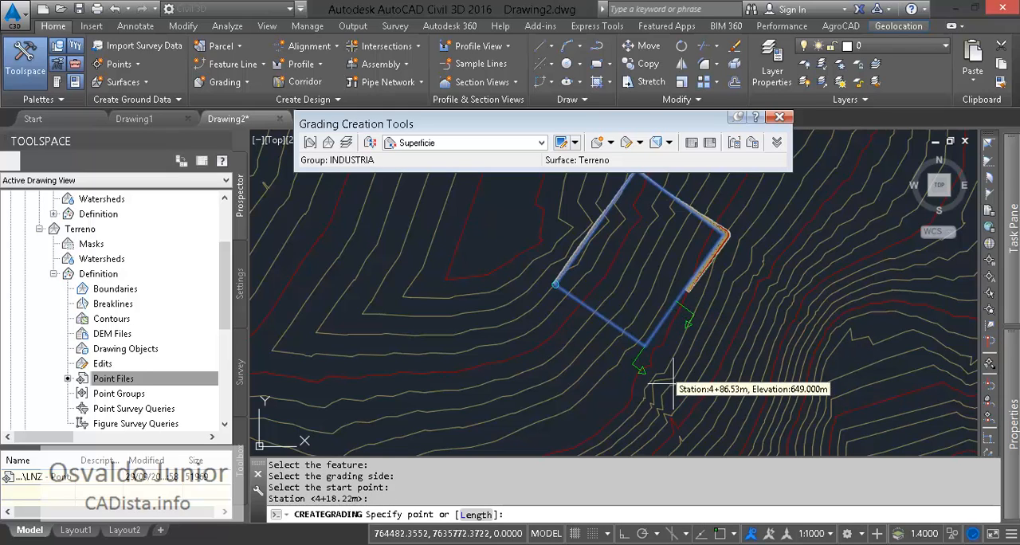
{"action": "left_click", "coordinate": [563, 303]}
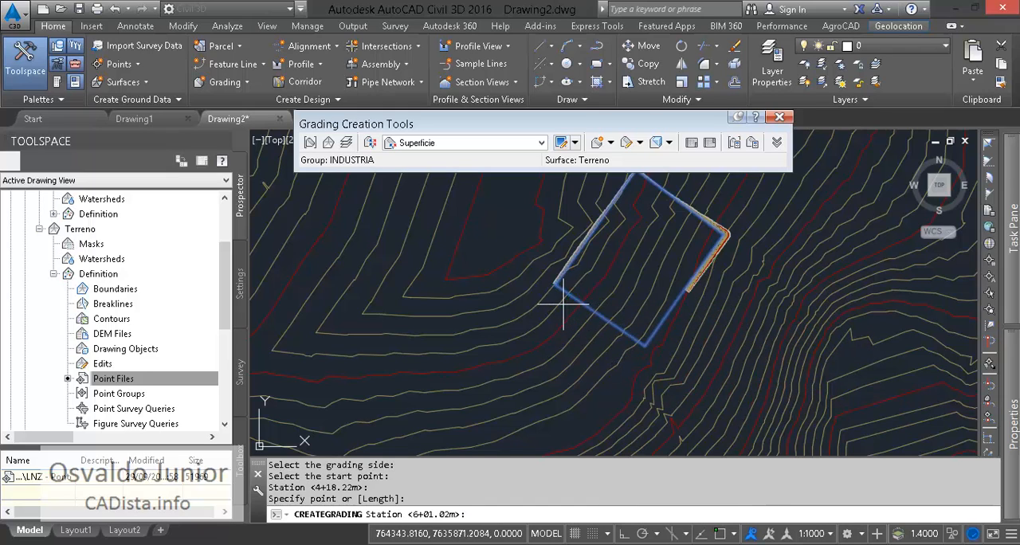
{"action": "key", "text": "Return"}
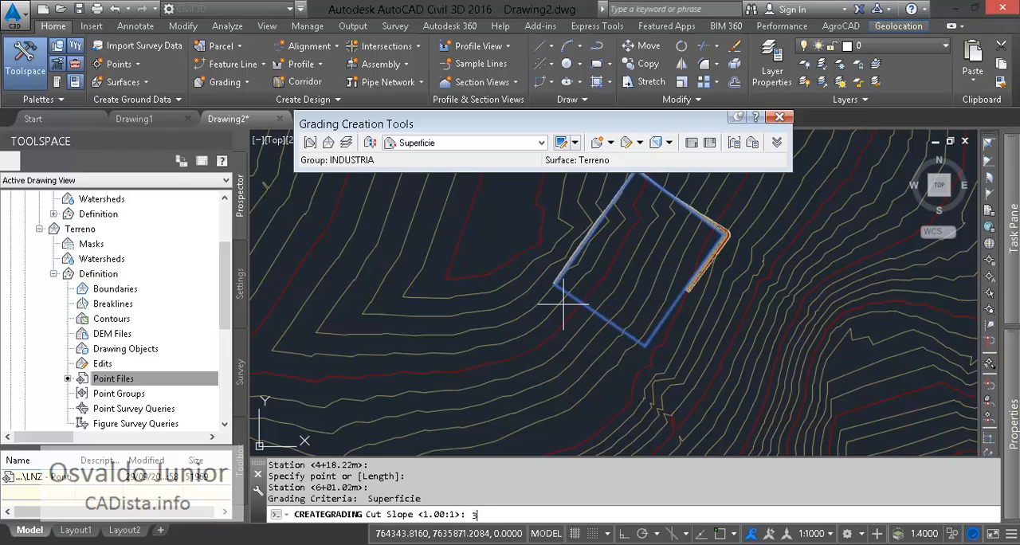
- Finish the second grading with cut and fill slopes both set to 3
{"action": "key", "text": "Return"}
{"action": "type", "text": "3"}
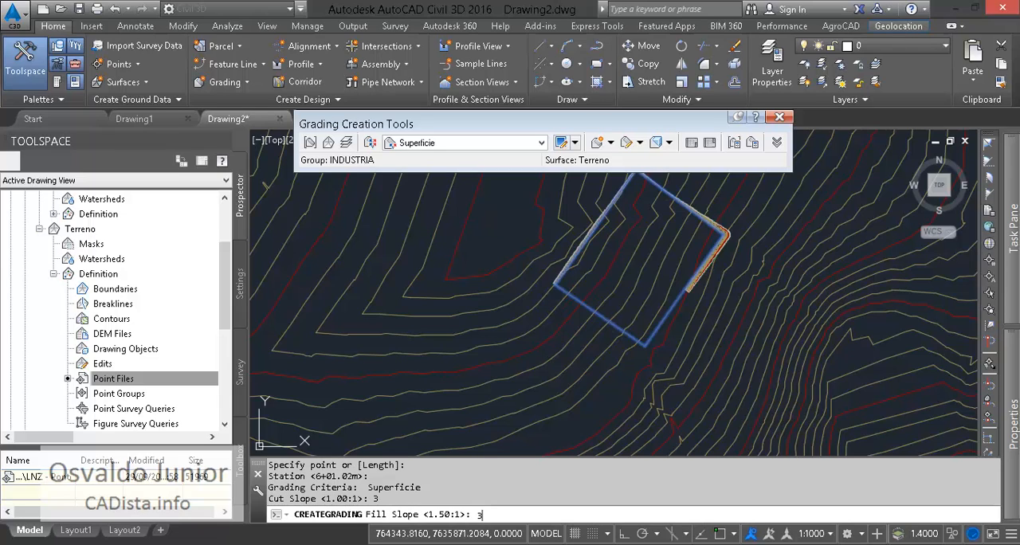
{"action": "key", "text": "Return"}
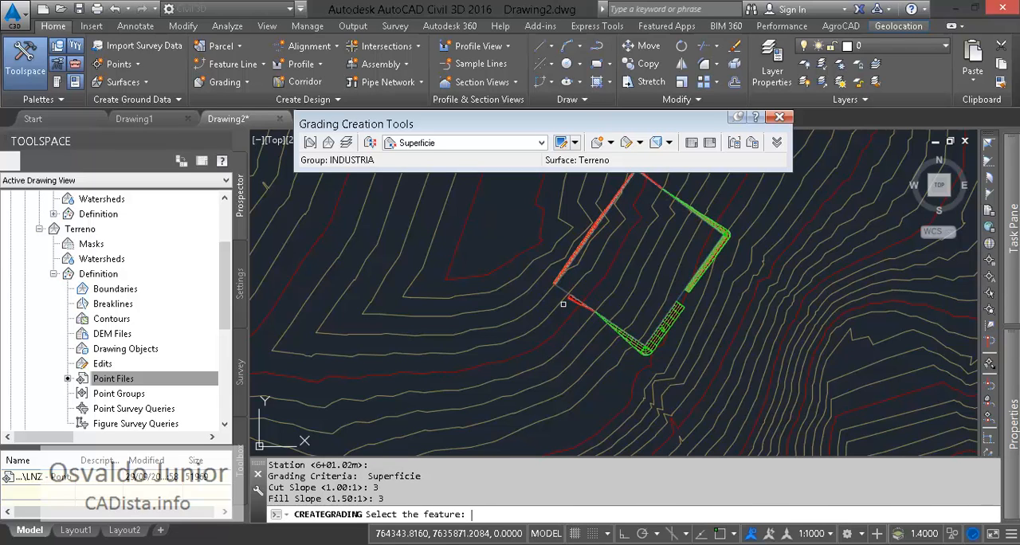
- Create a grading transition across the gap between the two gradings on the platform's southeastern side
{"action": "scroll", "coordinate": [645, 303], "scroll_direction": "up", "scroll_amount": 5}
{"action": "scroll", "coordinate": [706, 296], "scroll_direction": "down", "scroll_amount": 1}
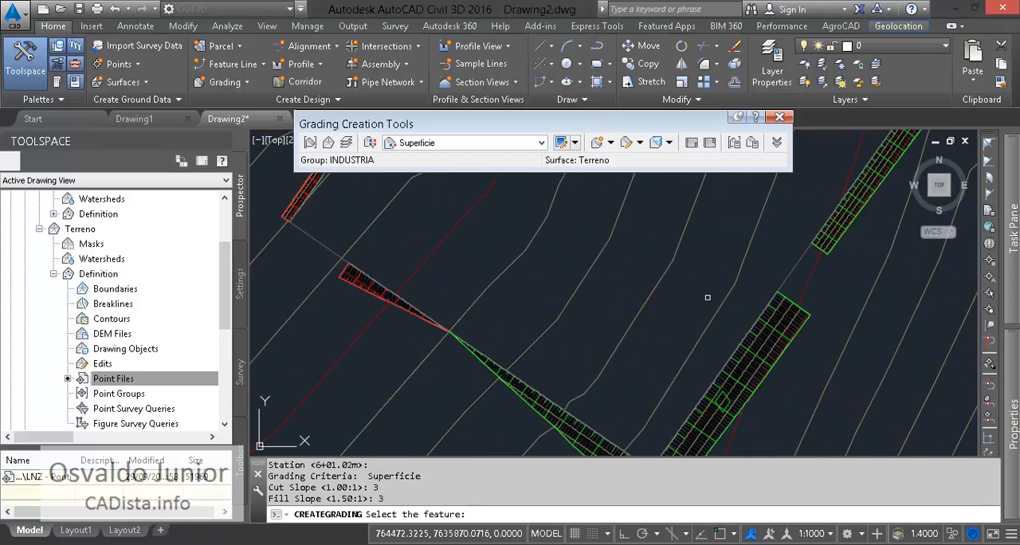
{"action": "mouse_move", "coordinate": [635, 265]}
{"action": "middle_mouse_down"}
{"action": "mouse_move", "coordinate": [803, 376]}
{"action": "mouse_move", "coordinate": [641, 247]}
{"action": "middle_mouse_up"}
{"action": "middle_click_drag", "start_coordinate": [611, 242], "coordinate": [799, 332]}
{"action": "middle_click_drag", "start_coordinate": [706, 363], "coordinate": [512, 263]}
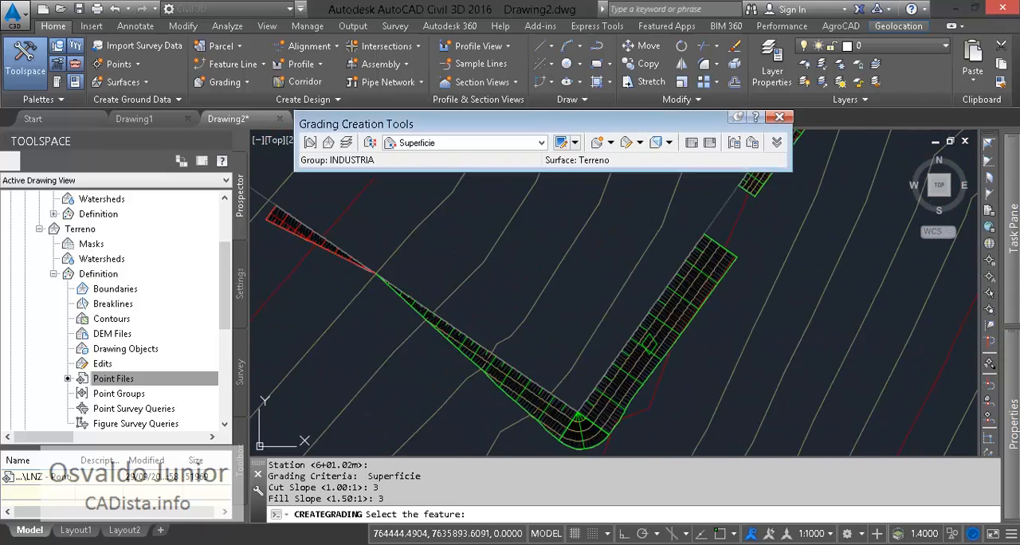
{"action": "left_click", "coordinate": [610, 142]}
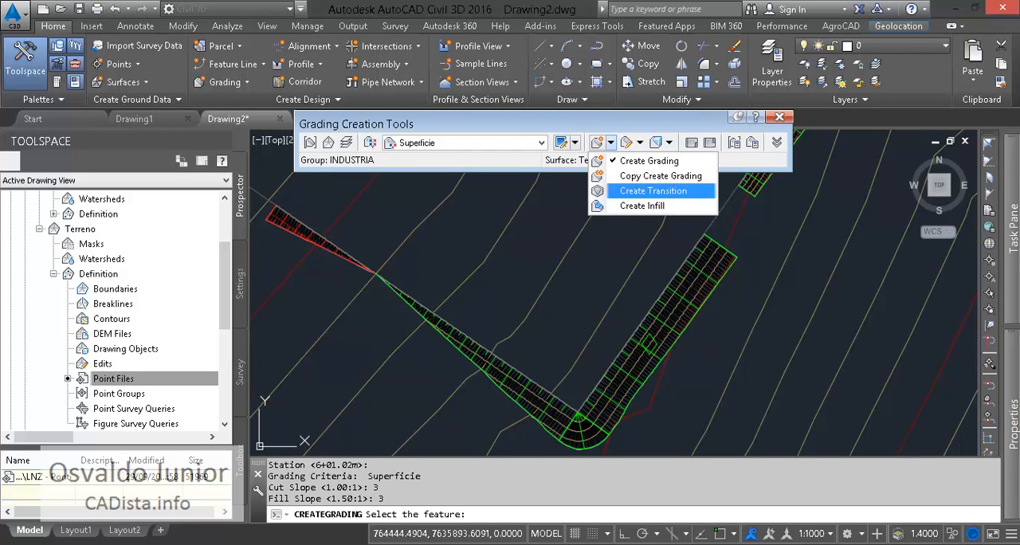
{"action": "left_click", "coordinate": [653, 190]}
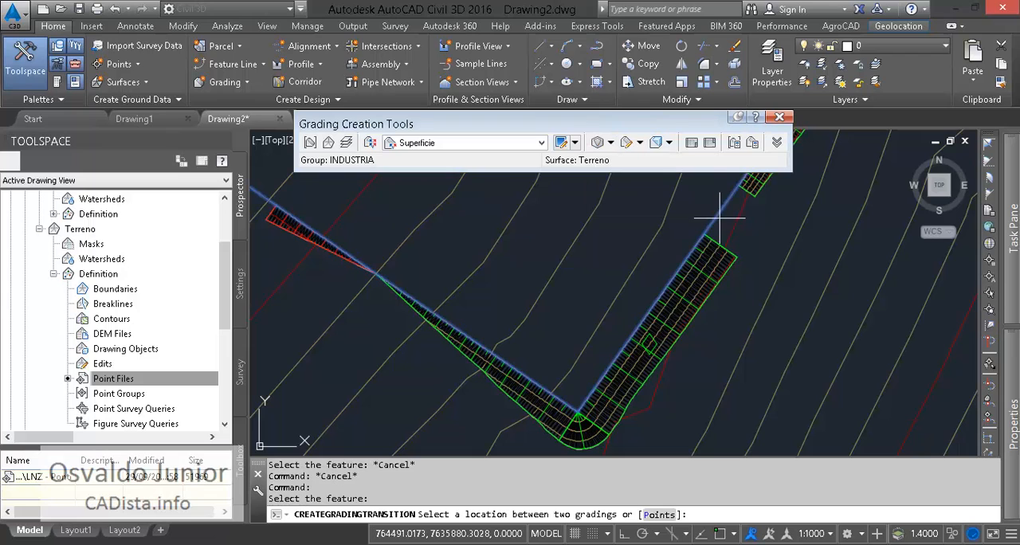
{"action": "left_click", "coordinate": [745, 226]}
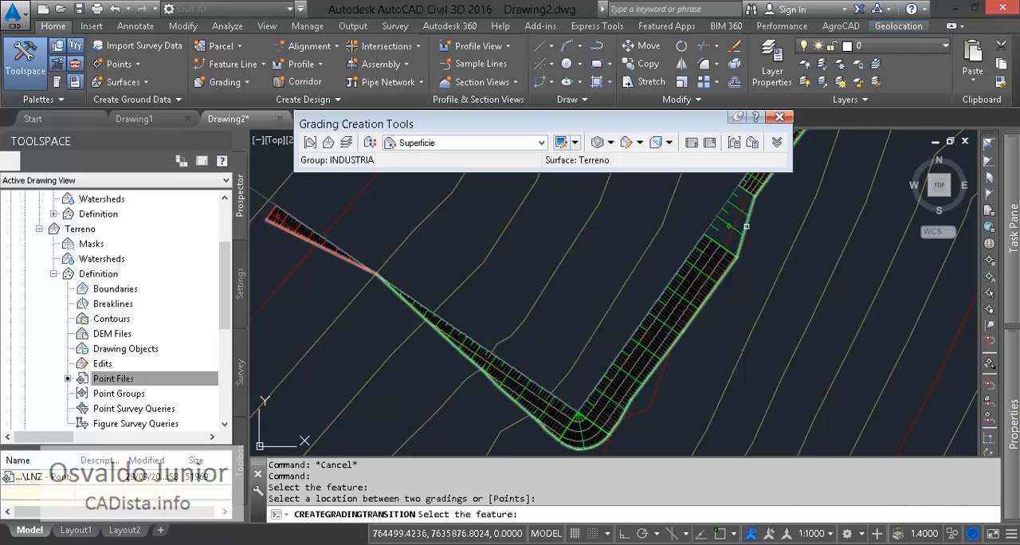
{"action": "middle_click_drag", "start_coordinate": [437, 206], "coordinate": [722, 262]}
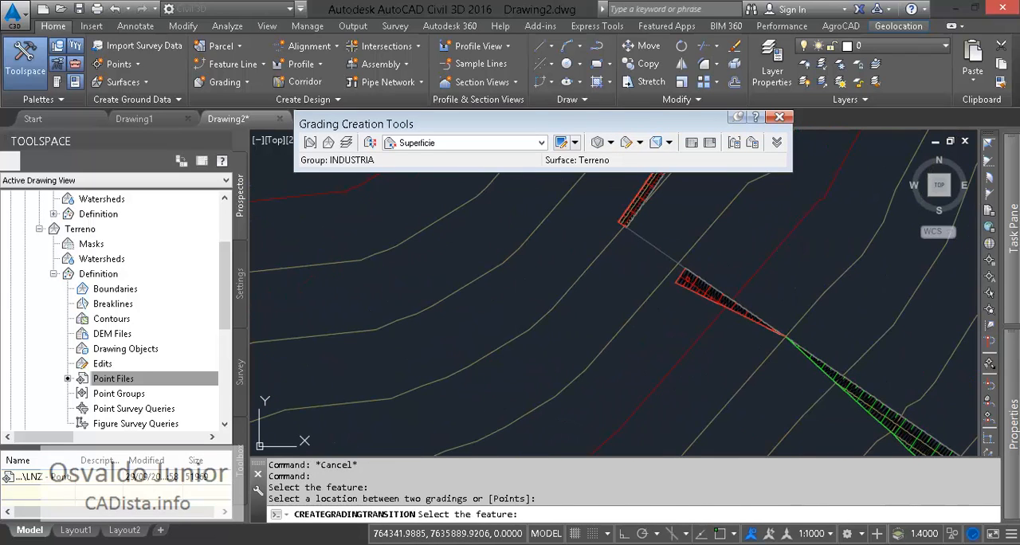
- Create a grading transition across the gap at the platform's western corner
{"action": "left_click", "coordinate": [654, 246]}
{"action": "left_click", "coordinate": [646, 249]}
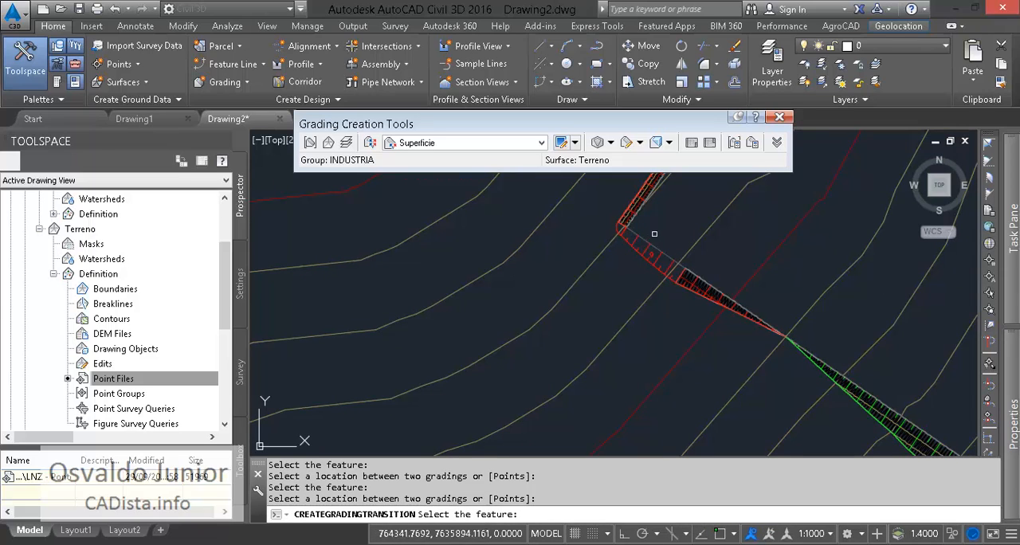
{"action": "left_click", "coordinate": [527, 389]}
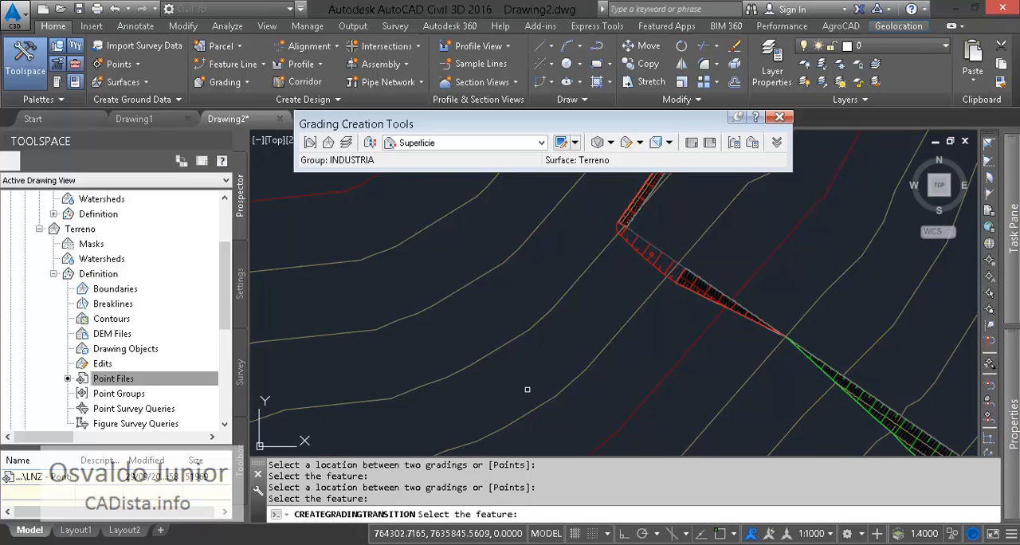
{"action": "key", "text": "Escape"}
- Examine the transitions and graded slopes around the whole platform
{"action": "scroll", "coordinate": [632, 291], "scroll_direction": "down", "scroll_amount": 2}
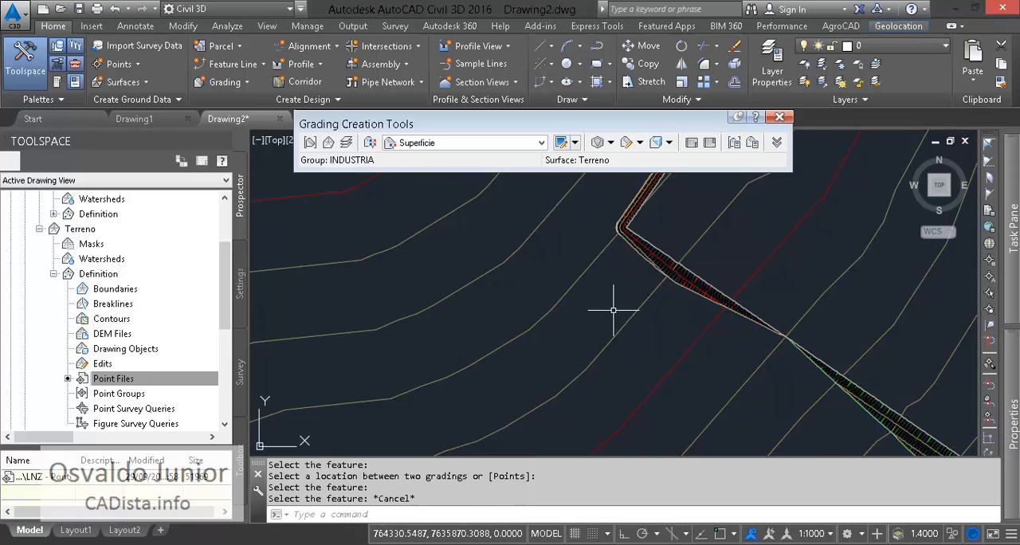
{"action": "scroll", "coordinate": [587, 279], "scroll_direction": "down", "scroll_amount": 2}
{"action": "scroll", "coordinate": [797, 273], "scroll_direction": "up", "scroll_amount": 2}
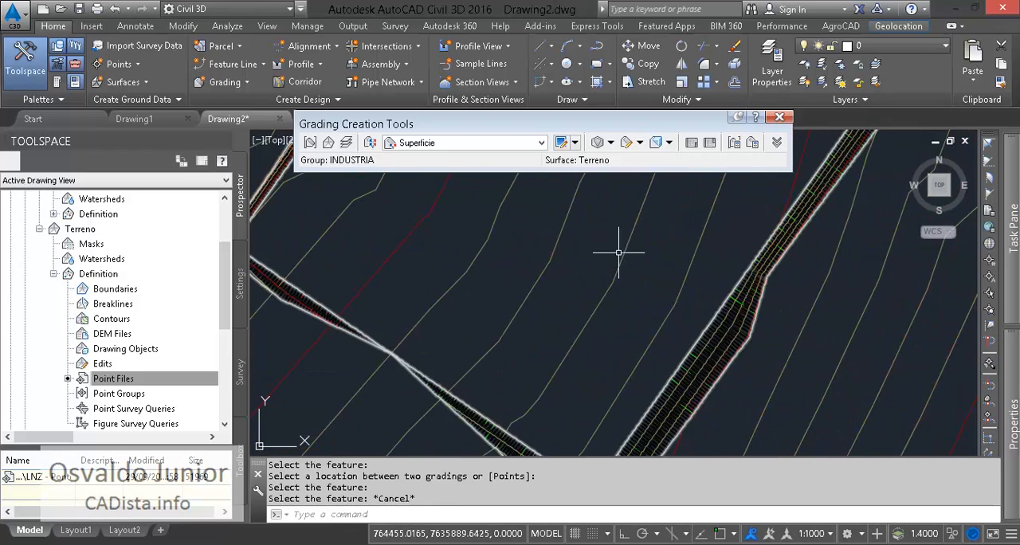
{"action": "scroll", "coordinate": [544, 242], "scroll_direction": "down", "scroll_amount": 1}
{"action": "mouse_move", "coordinate": [554, 253]}
{"action": "middle_mouse_down"}
{"action": "mouse_move", "coordinate": [557, 364]}
{"action": "mouse_move", "coordinate": [546, 253]}
{"action": "middle_mouse_up"}
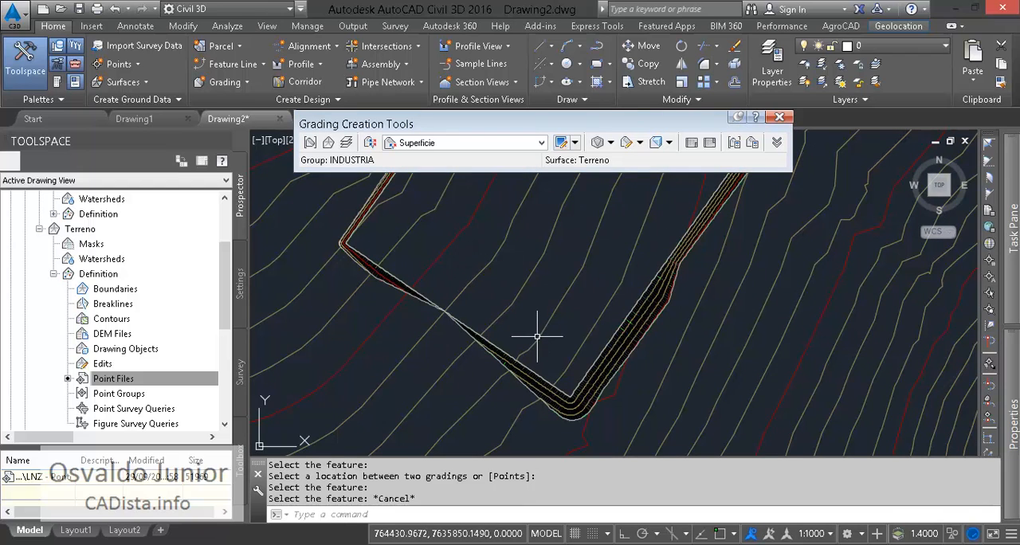
{"action": "scroll", "coordinate": [548, 315], "scroll_direction": "down", "scroll_amount": 2}
{"action": "scroll", "coordinate": [548, 313], "scroll_direction": "down", "scroll_amount": 2}
{"action": "middle_click_drag", "start_coordinate": [632, 270], "coordinate": [557, 262]}
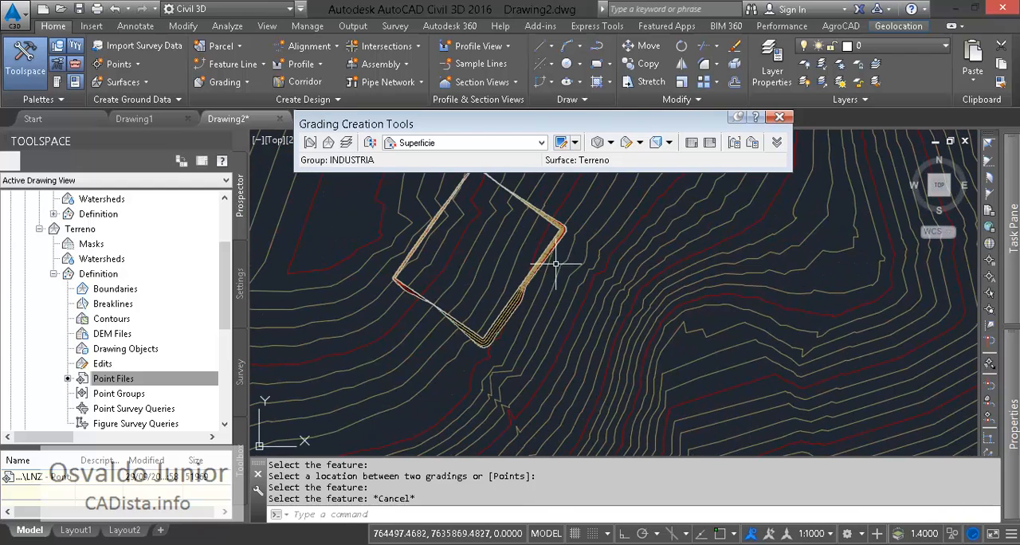
- Create a grading infill over the platform's interior
{"action": "left_click", "coordinate": [611, 142]}
{"action": "left_click", "coordinate": [629, 159]}
{"action": "left_click", "coordinate": [467, 270]}
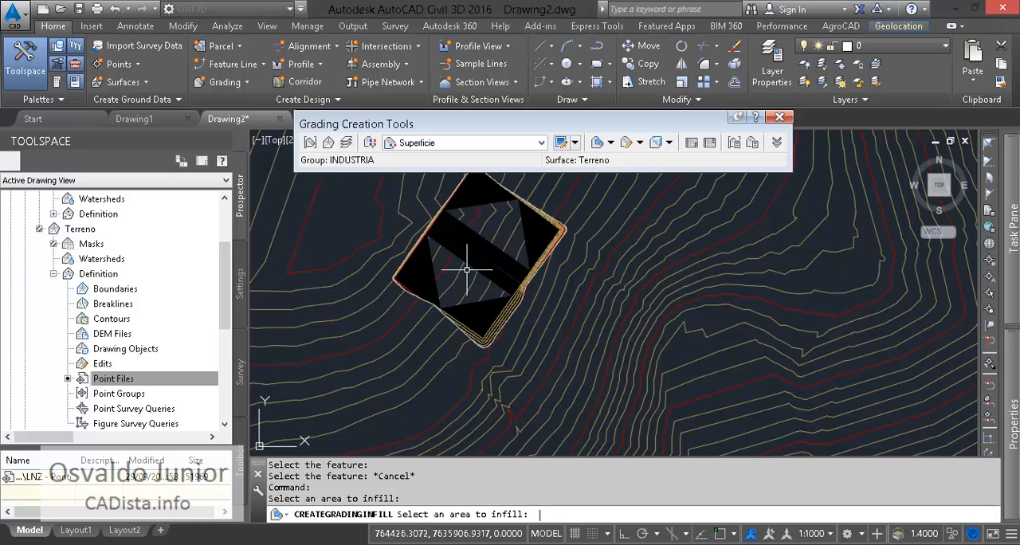
{"action": "key", "text": "Return"}
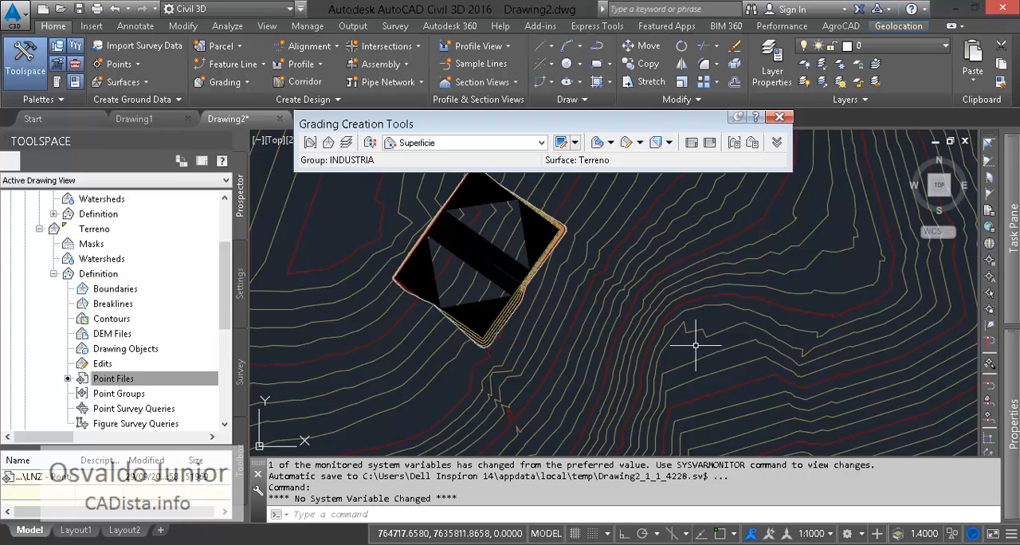
- Draw a closed four-sided polyline on the terrain southwest of the platform, with a perimeter of about 770 m
{"action": "middle_click_drag", "start_coordinate": [518, 422], "coordinate": [917, 269]}
{"action": "middle_click_drag", "start_coordinate": [791, 273], "coordinate": [806, 391]}
{"action": "type", "text": "PL"}
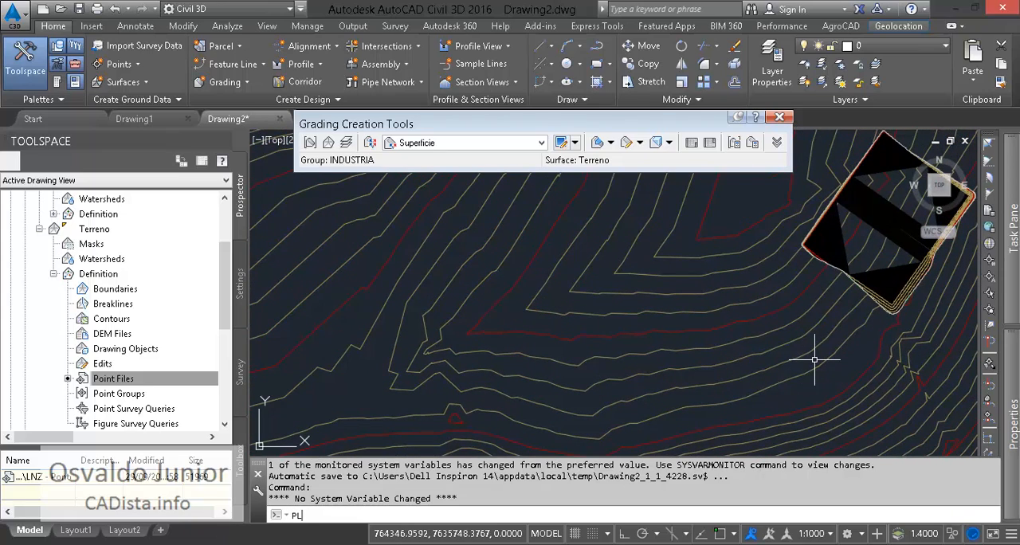
{"action": "key", "text": "Return"}
{"action": "middle_click_drag", "start_coordinate": [677, 363], "coordinate": [483, 280]}
{"action": "left_click", "coordinate": [473, 313]}
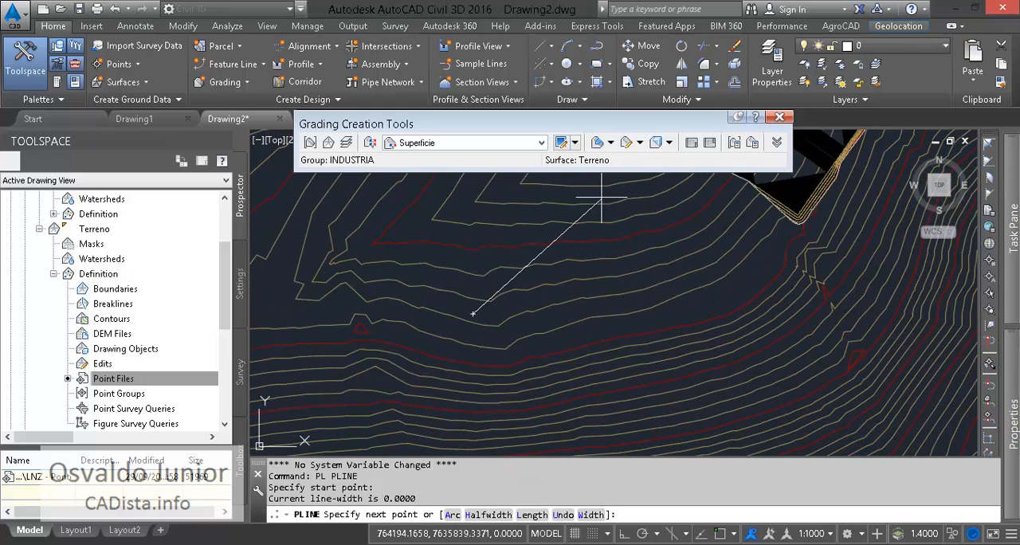
{"action": "left_click", "coordinate": [598, 199]}
{"action": "left_click", "coordinate": [684, 294]}
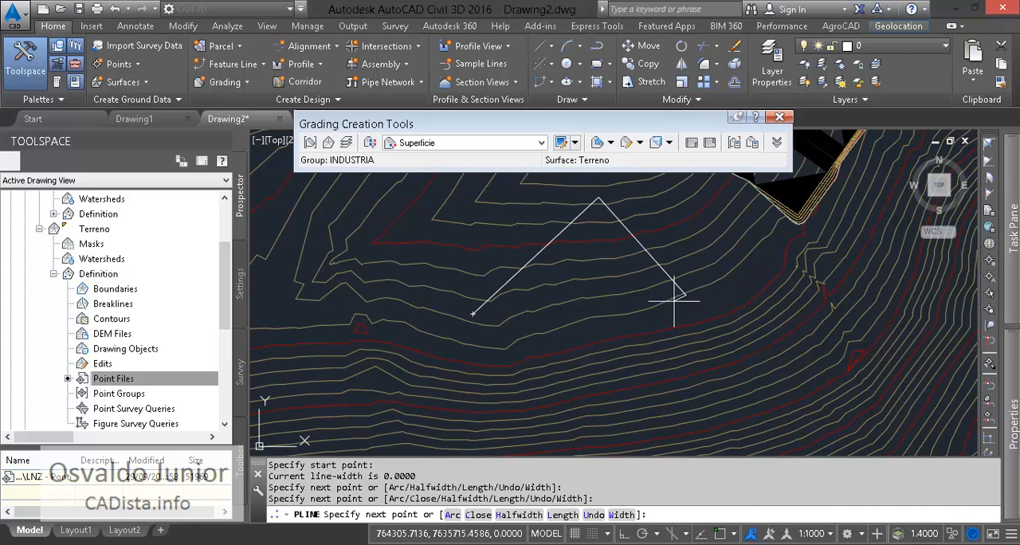
{"action": "left_click", "coordinate": [543, 406]}
{"action": "type", "text": "c"}
{"action": "key", "text": "Return"}
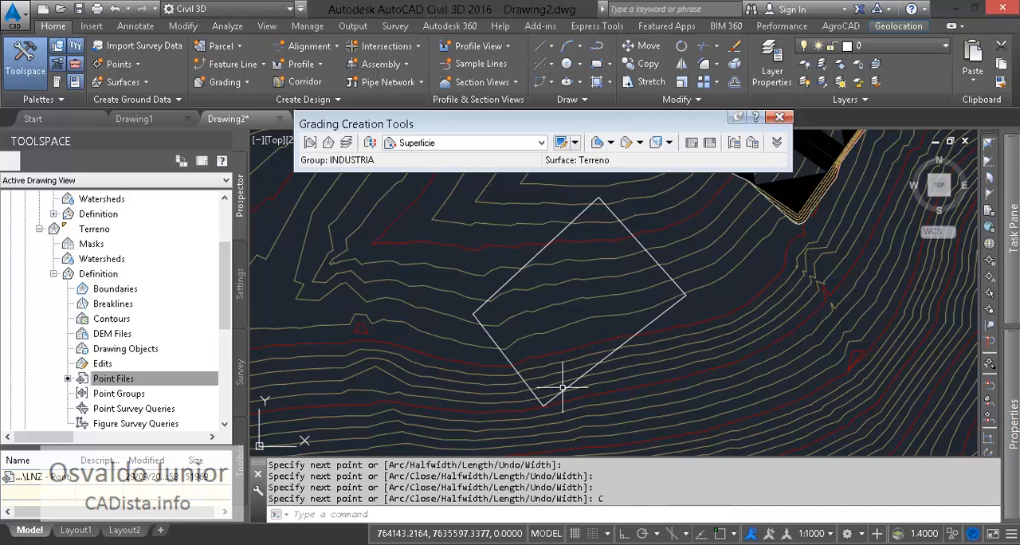
- Create a grading group LIMITE in site M1 with automatic surface creation and Terreno as volume base surface
{"action": "left_click", "coordinate": [563, 388]}
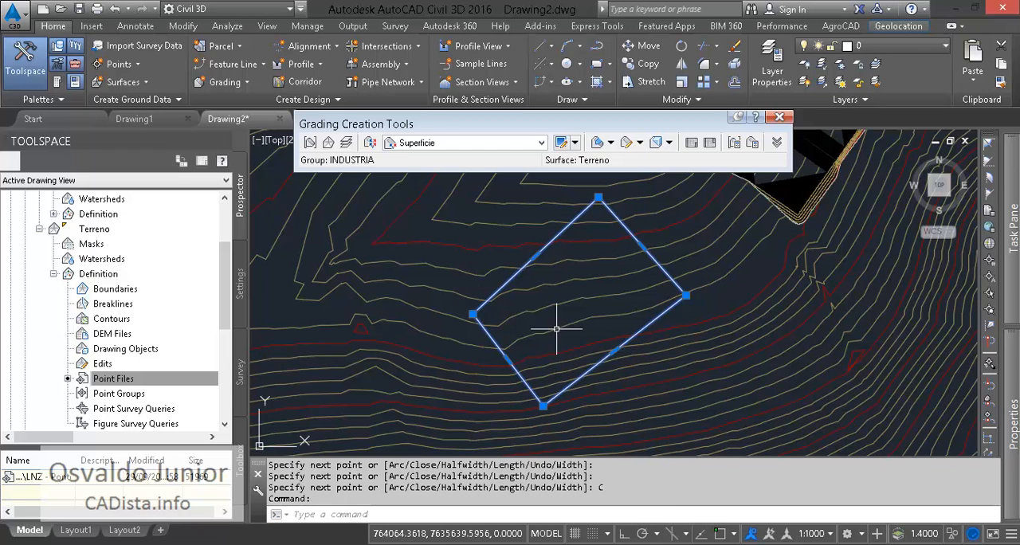
{"action": "left_click", "coordinate": [310, 142]}
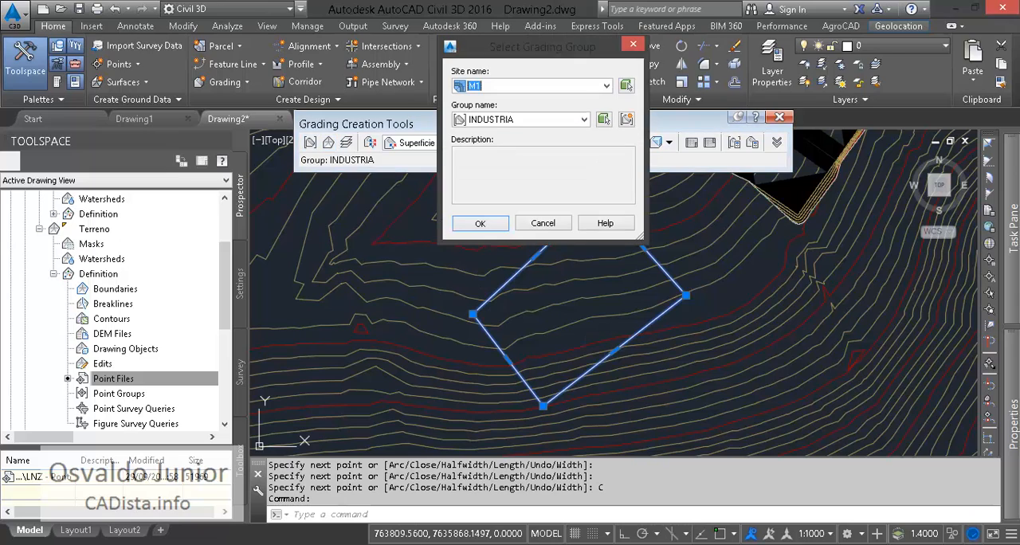
{"action": "left_click", "coordinate": [626, 118]}
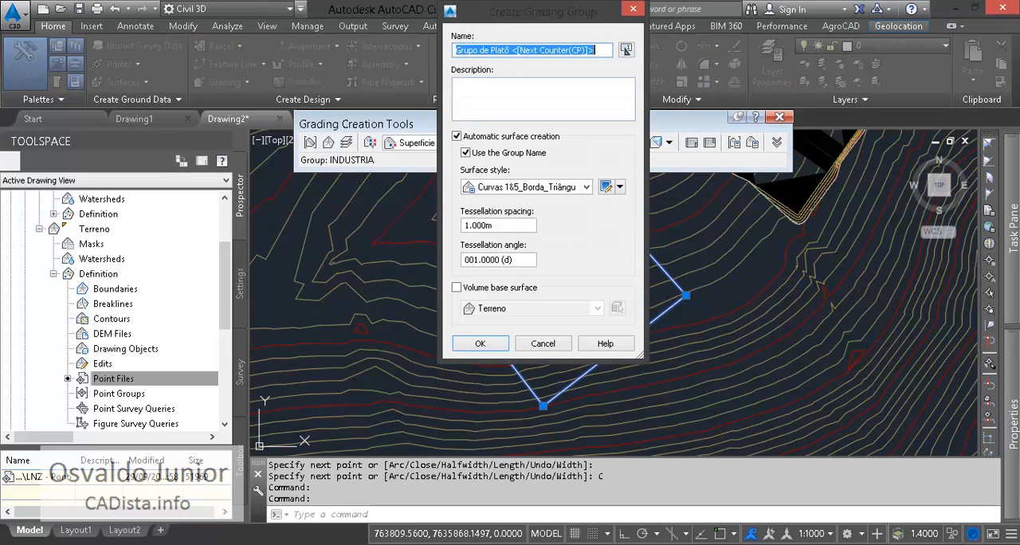
{"action": "left_click_drag", "start_coordinate": [542, 9], "coordinate": [731, 89]}
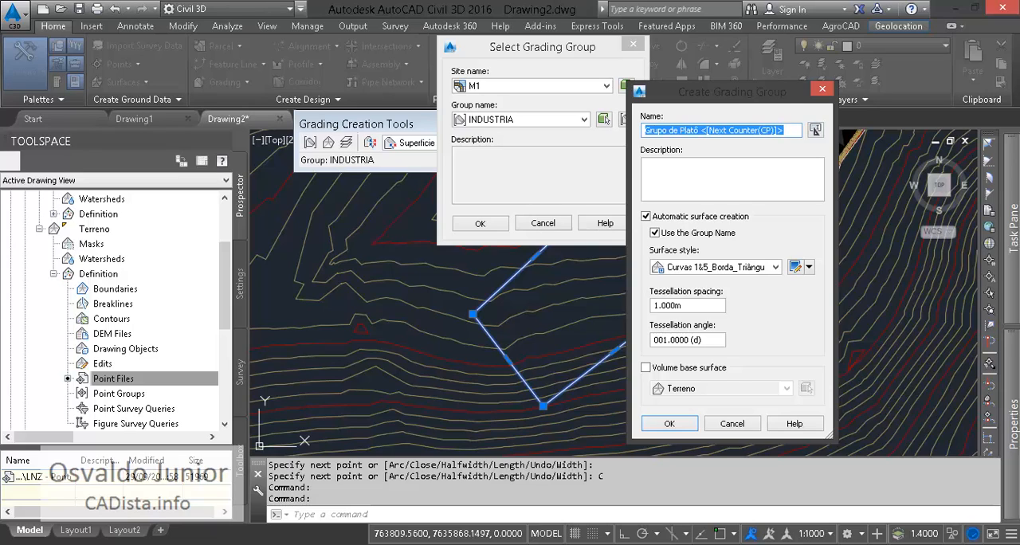
{"action": "type", "text": "LIMITE"}
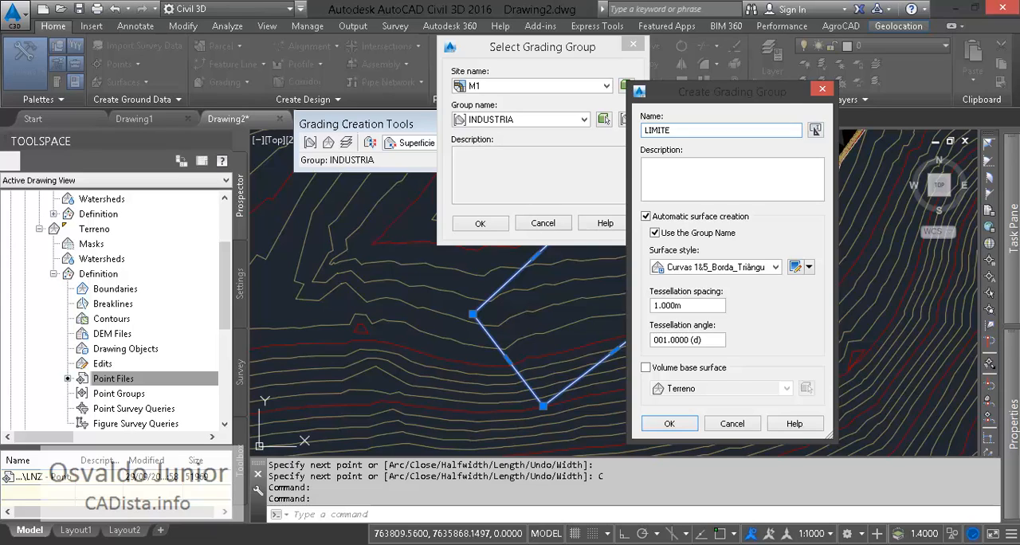
{"action": "left_click", "coordinate": [645, 367]}
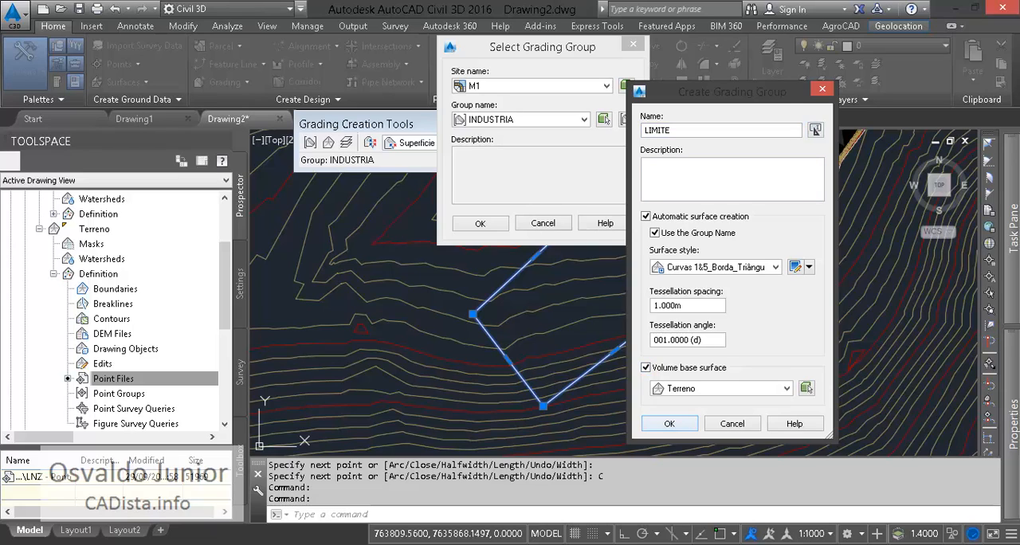
{"action": "left_click", "coordinate": [669, 424]}
{"action": "left_click", "coordinate": [541, 400]}
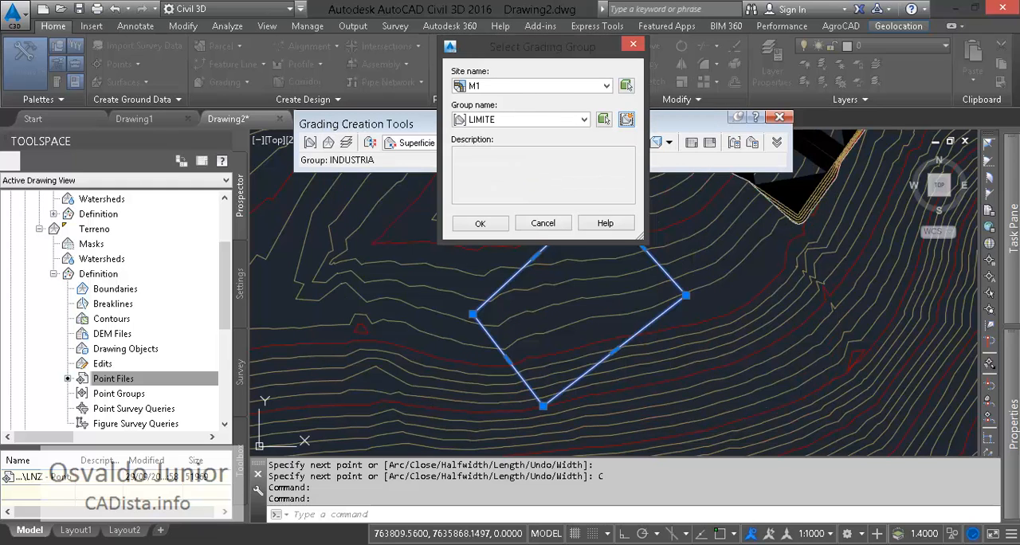
{"action": "key", "text": "Return"}
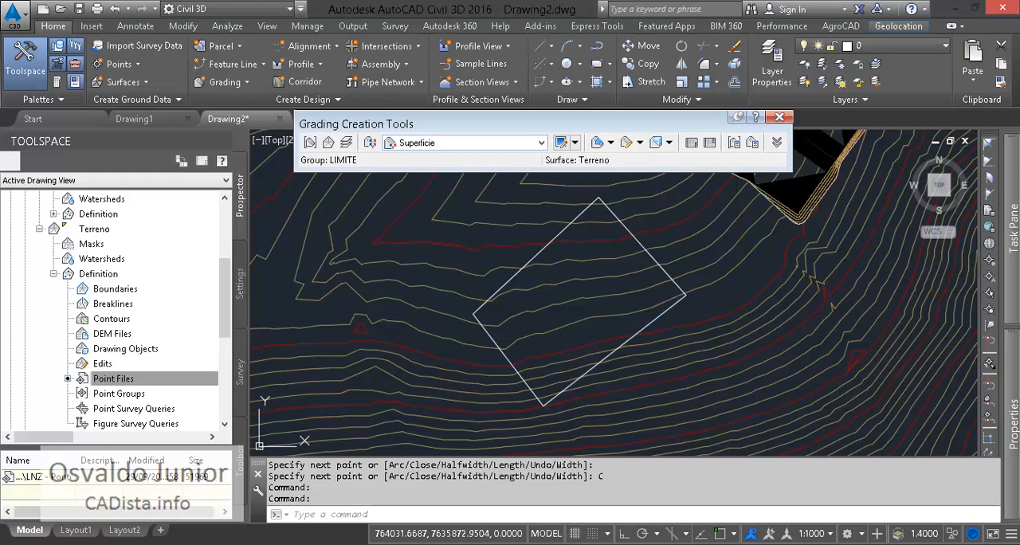
- Set the new polyline's elevation to 647 and choose Elevacao as the grading criteria
{"action": "left_click", "coordinate": [541, 143]}
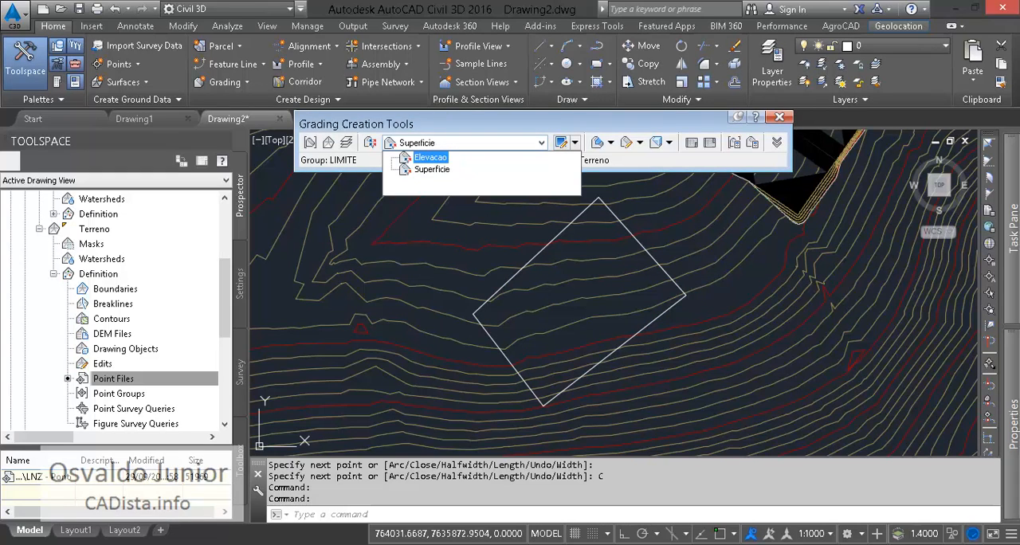
{"action": "left_click", "coordinate": [431, 169]}
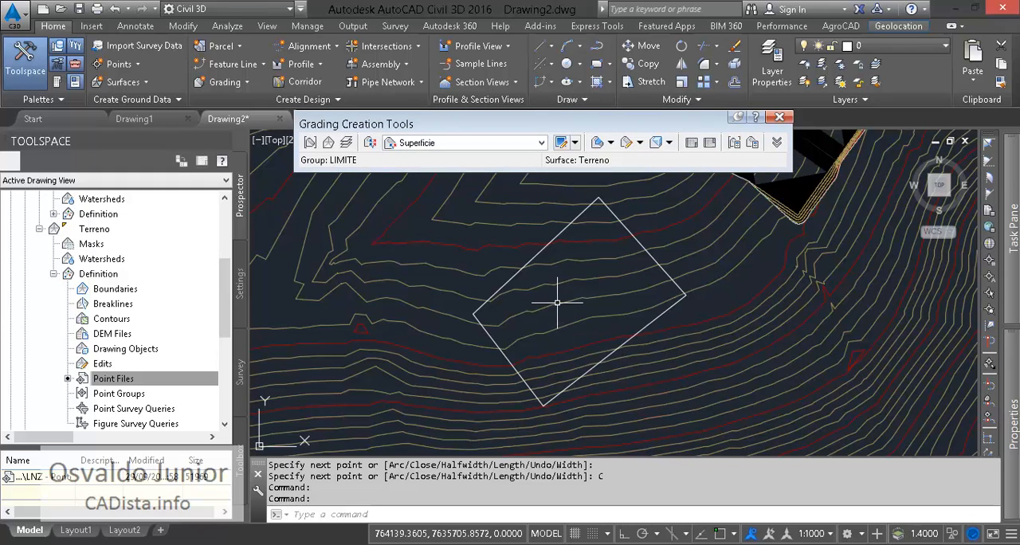
{"action": "left_click", "coordinate": [516, 275]}
{"action": "key", "text": "ctrl+1"}
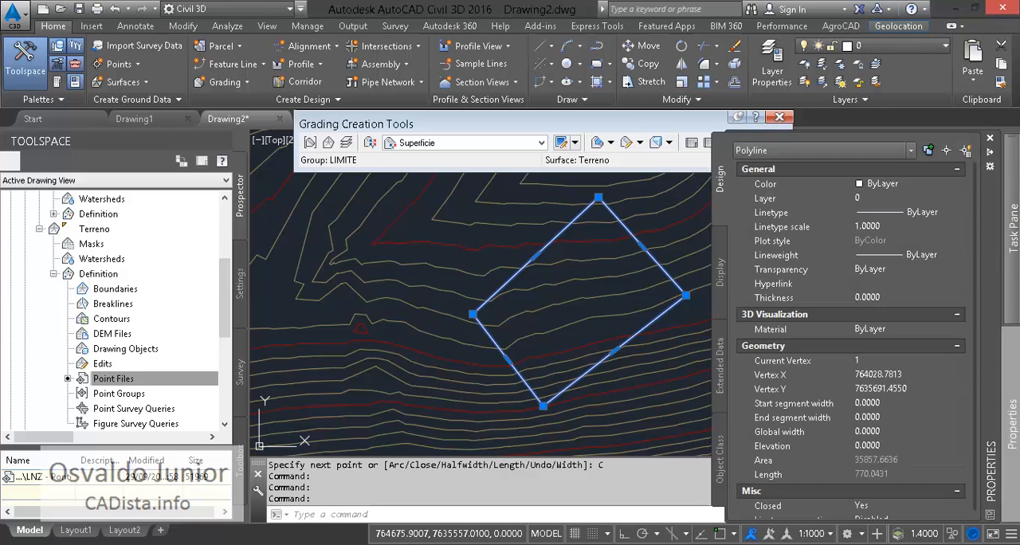
{"action": "left_click", "coordinate": [876, 446]}
{"action": "type", "text": "64"}
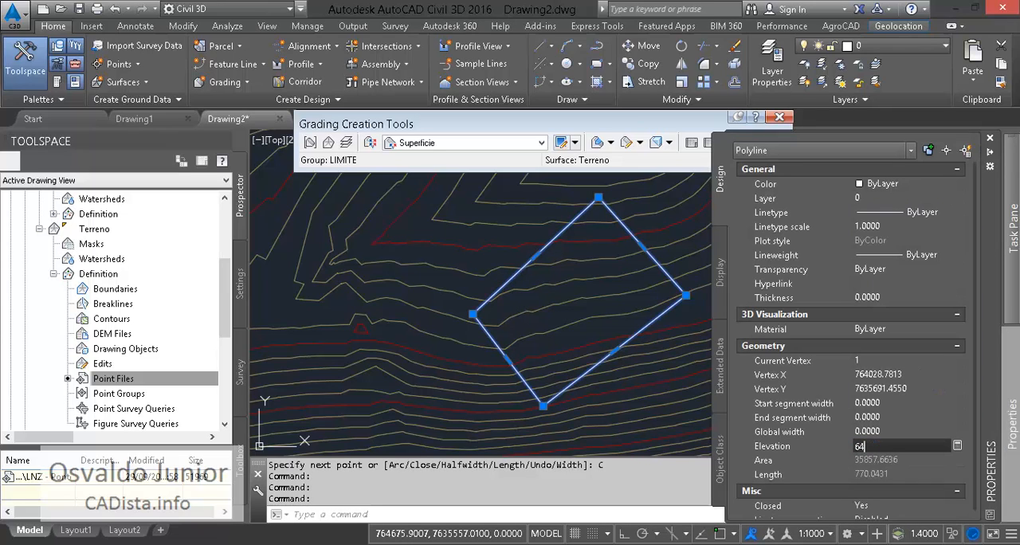
{"action": "type", "text": "7"}
{"action": "key", "text": "Return"}
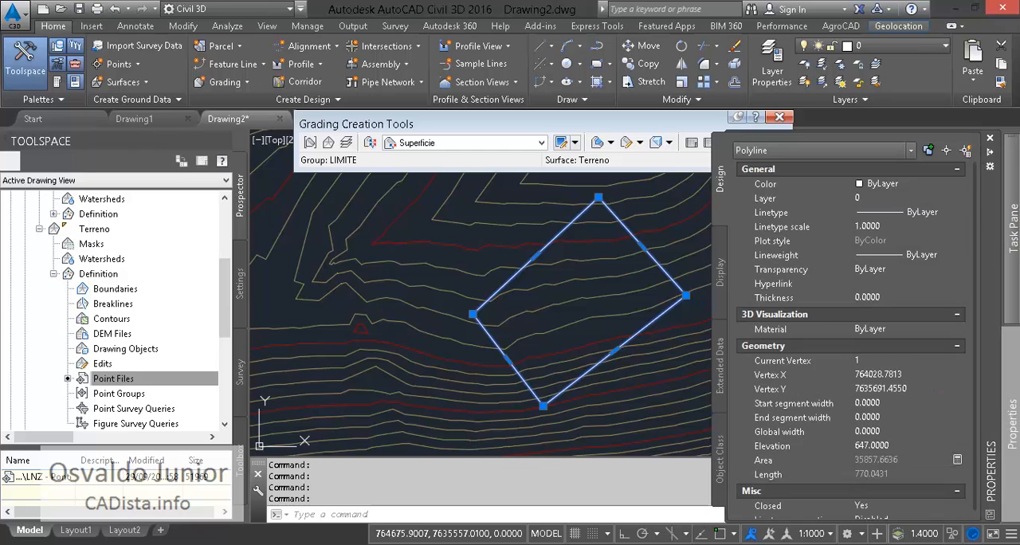
{"action": "key", "text": "Escape"}
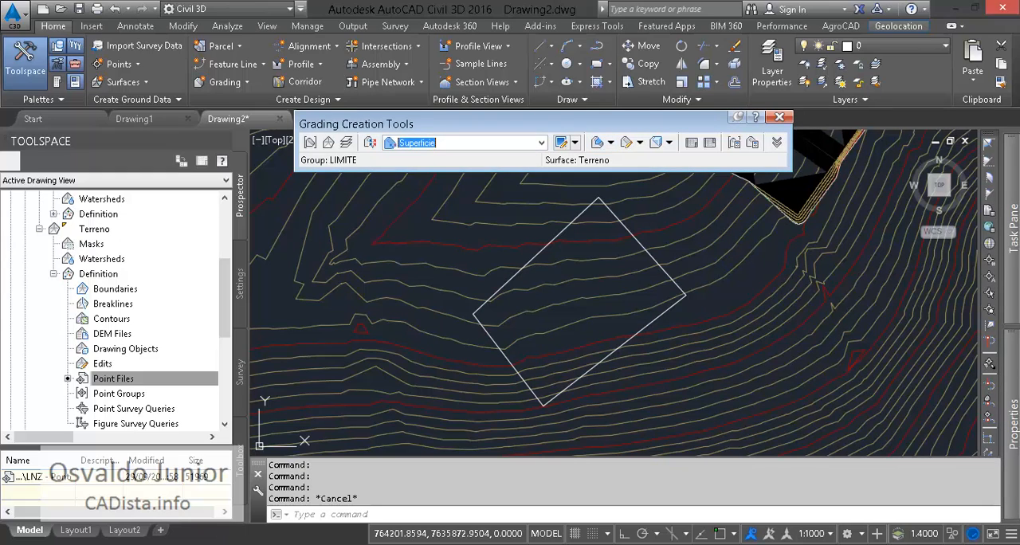
{"action": "left_click", "coordinate": [541, 142]}
{"action": "left_click", "coordinate": [432, 157]}
- Try to start an Elevacao grading from the new polyline as a Padrão feature line in site M1, and undo it
{"action": "left_click", "coordinate": [610, 142]}
{"action": "left_click", "coordinate": [637, 161]}
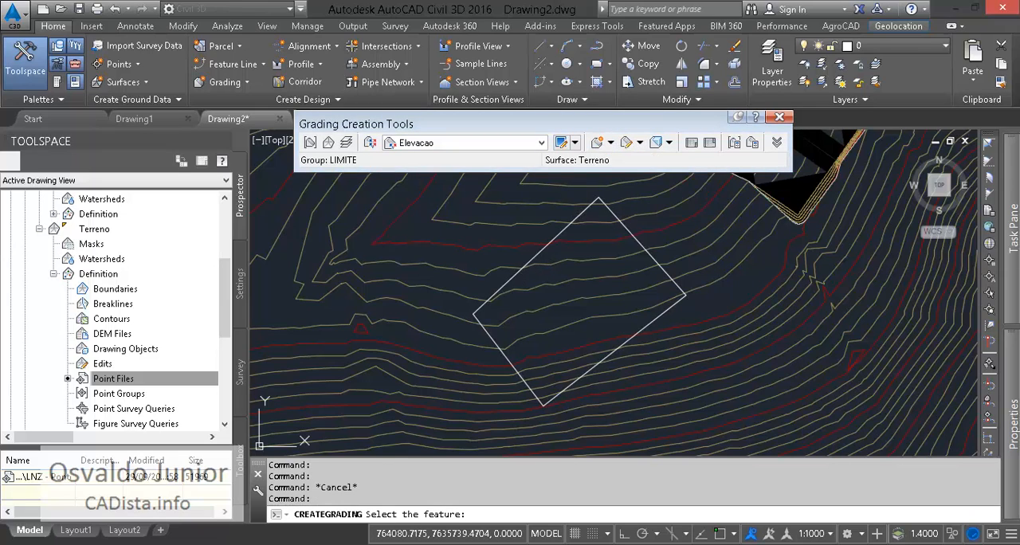
{"action": "left_click", "coordinate": [638, 243]}
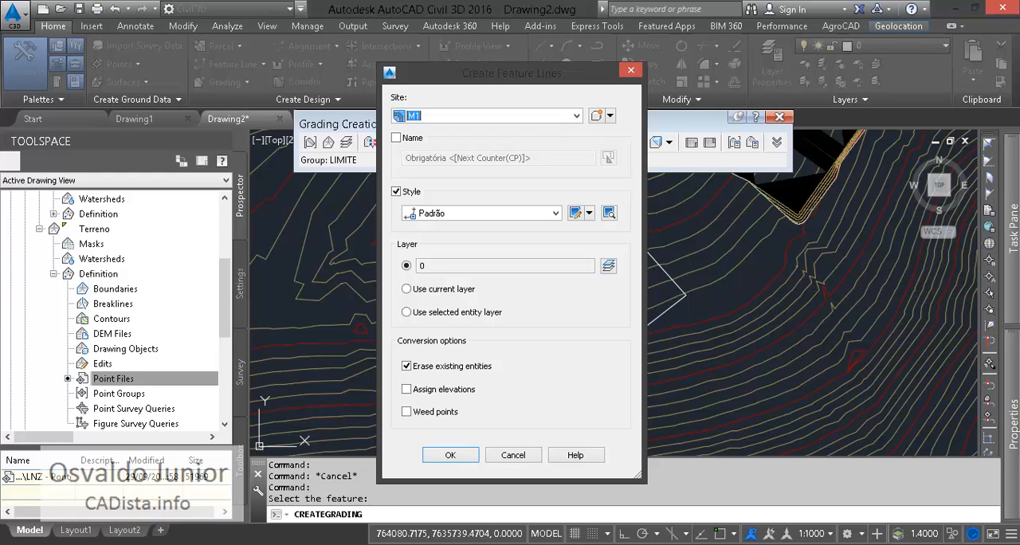
{"action": "left_click", "coordinate": [450, 454]}
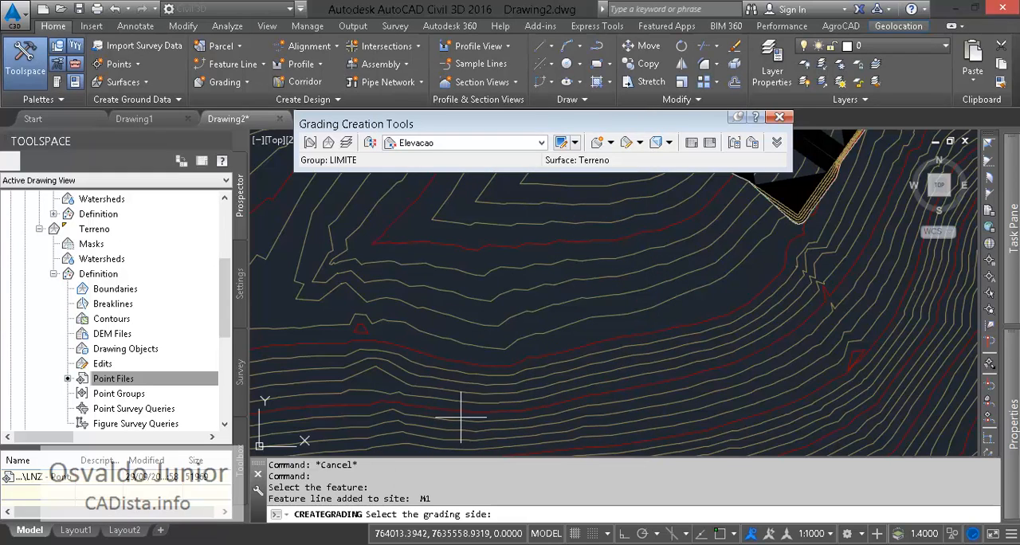
{"action": "key", "text": "Escape"}
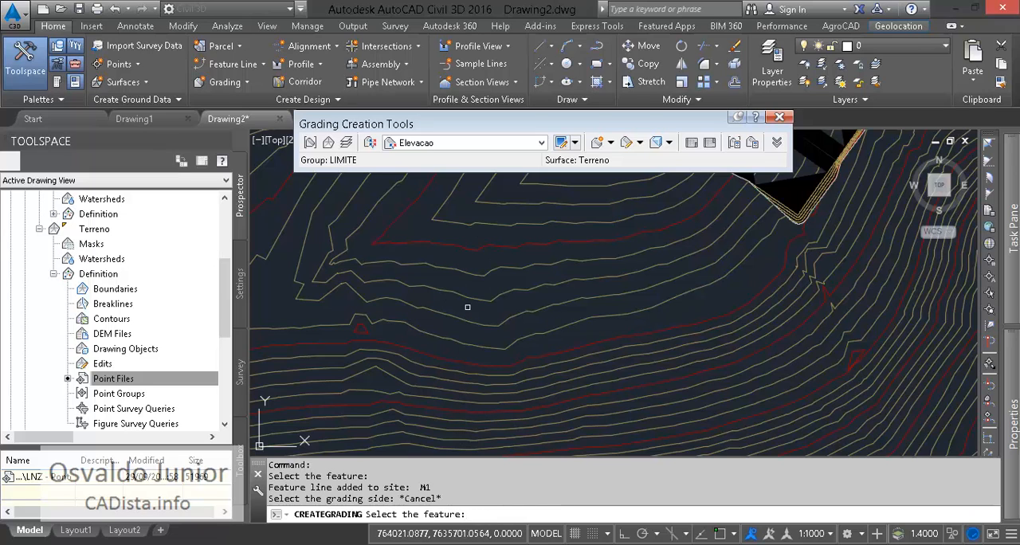
{"action": "key", "text": "Escape"}
{"action": "key", "text": "ctrl+z"}
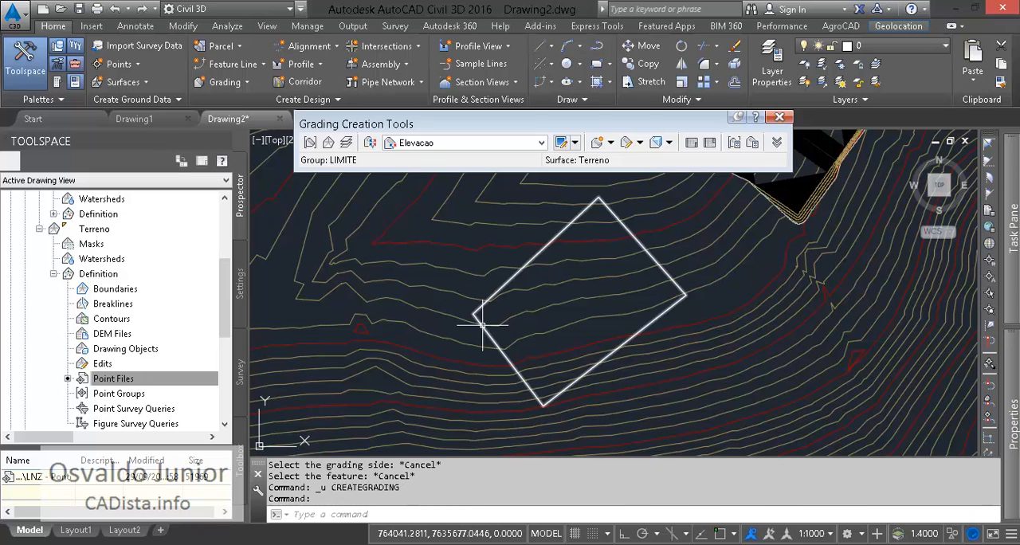
- Convert the four-sided polyline southwest of the platform into a feature line in site M1 with the Padrão 2 style, erasing the original
{"action": "left_click", "coordinate": [251, 64]}
{"action": "left_click", "coordinate": [263, 121]}
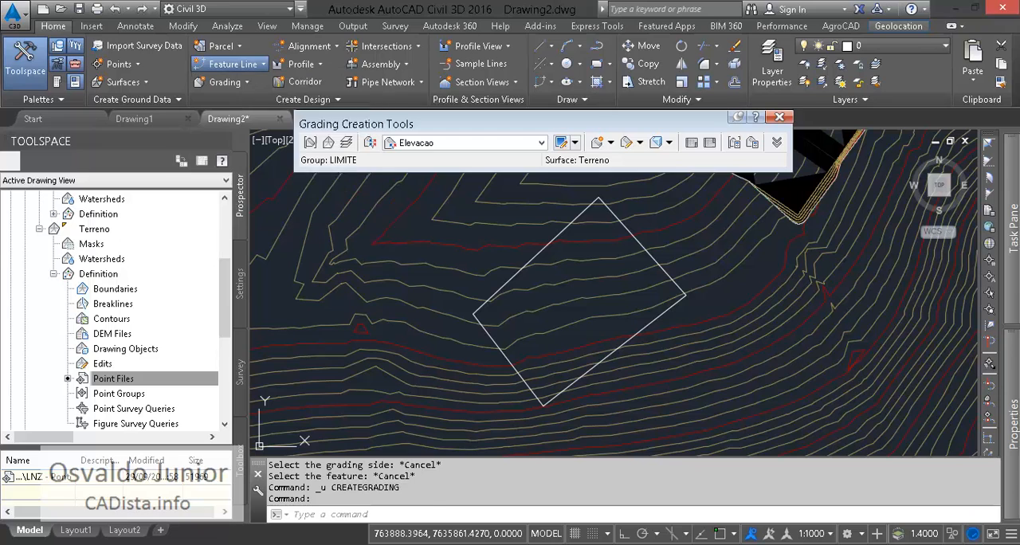
{"action": "left_click", "coordinate": [649, 328]}
{"action": "key", "text": "Return"}
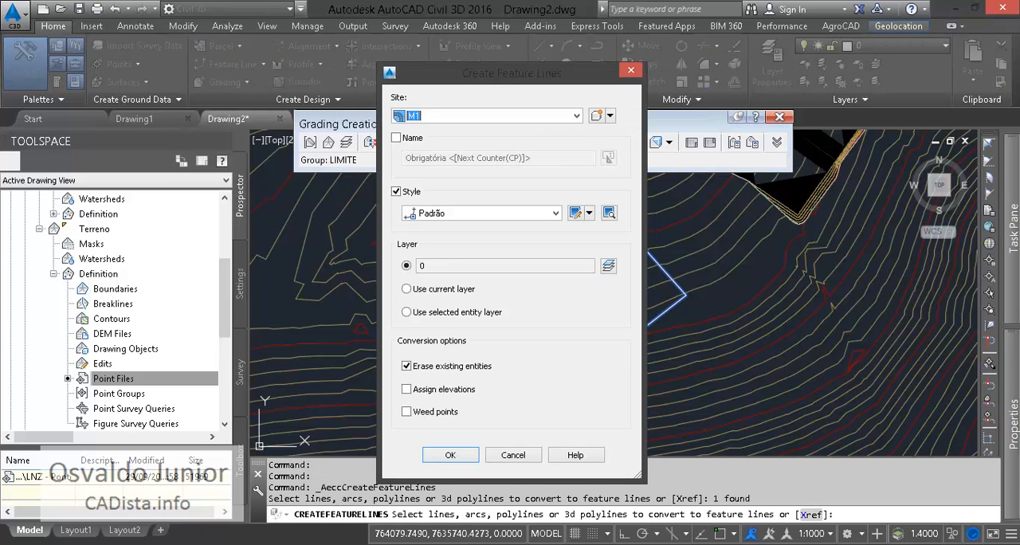
{"action": "left_click", "coordinate": [555, 213]}
{"action": "left_click", "coordinate": [448, 347]}
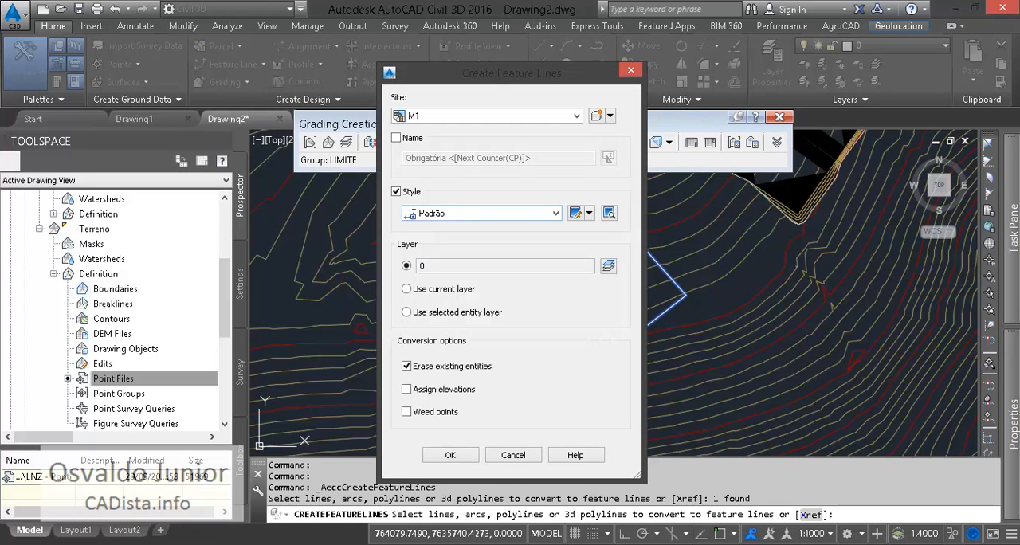
{"action": "key", "text": "Down"}
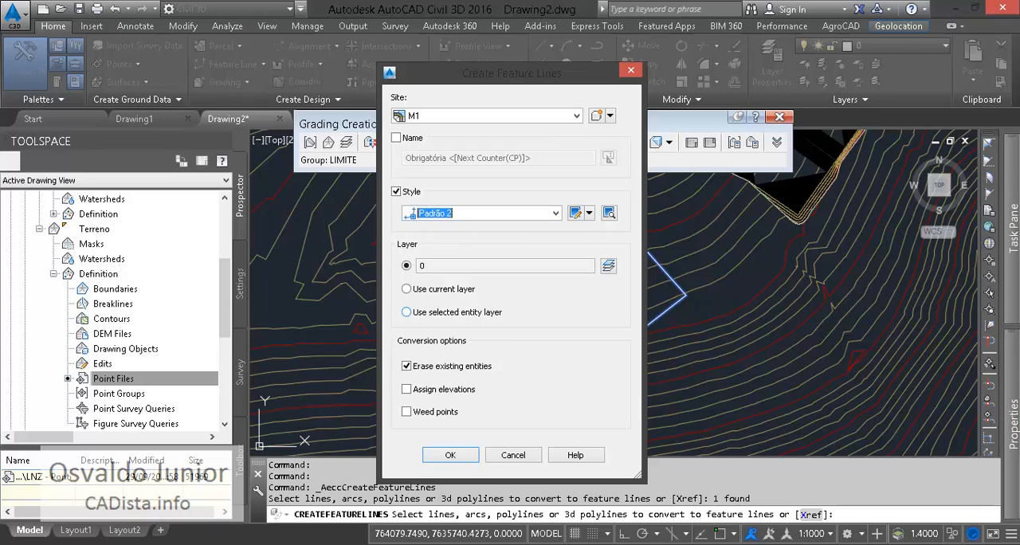
{"action": "left_click", "coordinate": [450, 455]}
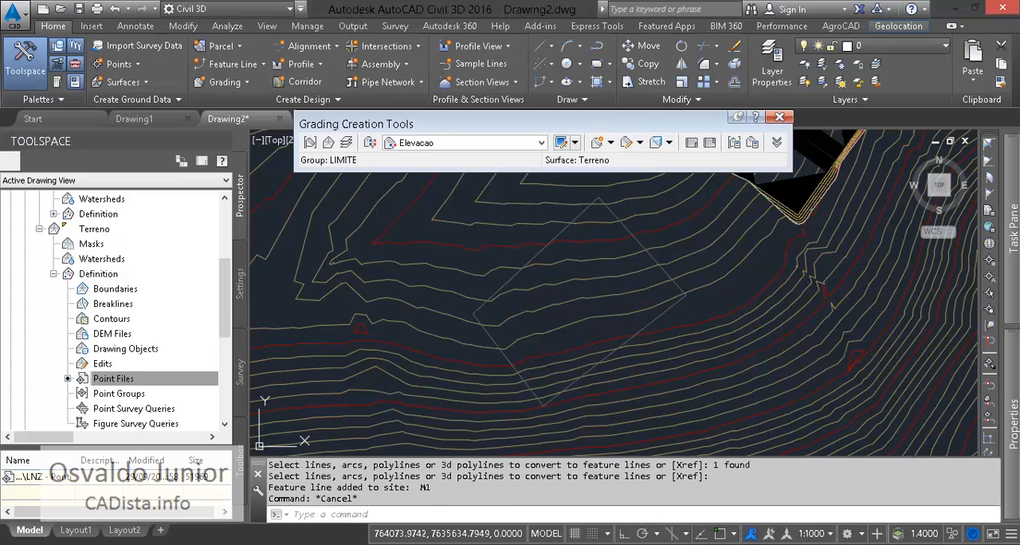
{"action": "mouse_move", "coordinate": [1011, 410]}
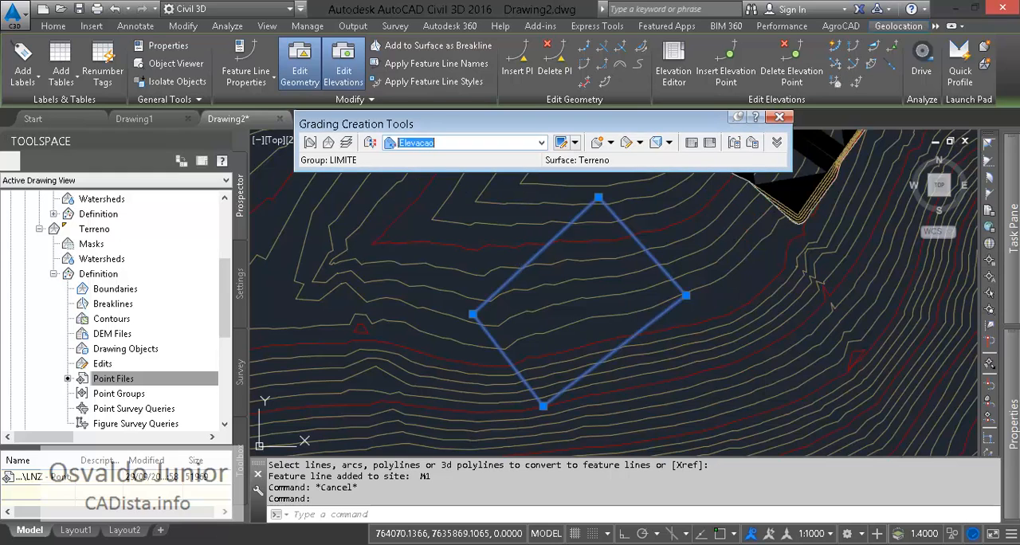
{"action": "left_click", "coordinate": [611, 143]}
{"action": "left_click", "coordinate": [664, 161]}
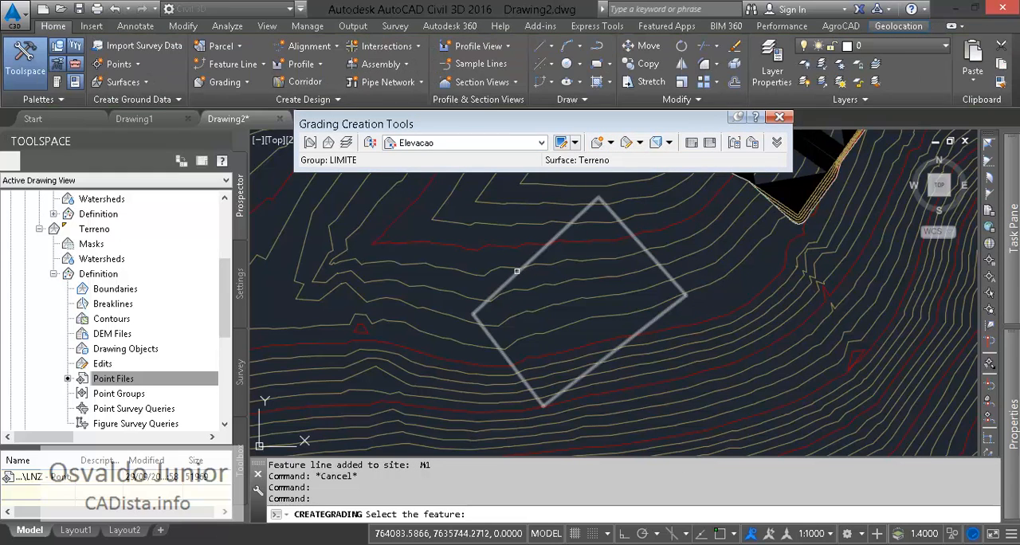
{"action": "left_click", "coordinate": [516, 272]}
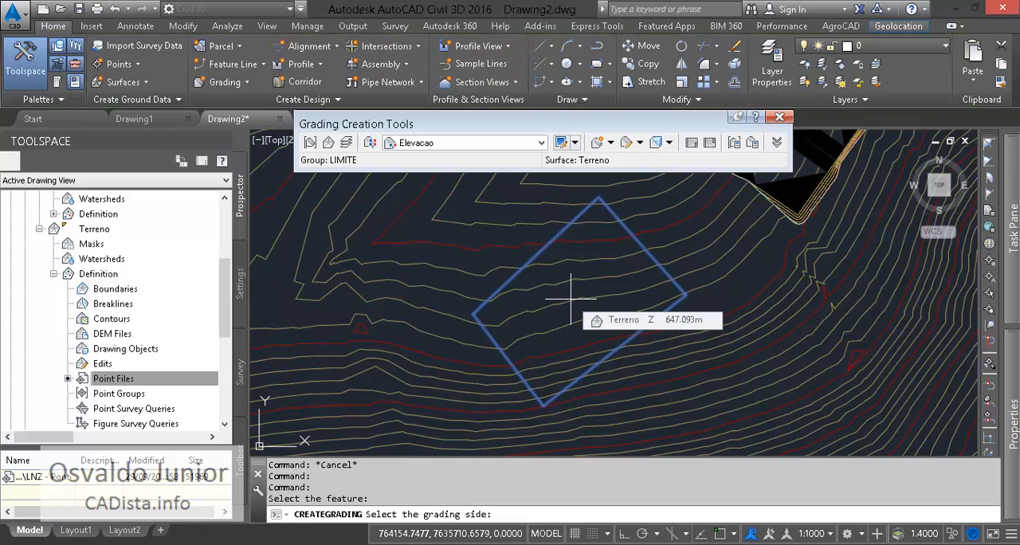
{"action": "key", "text": "Escape"}
{"action": "key", "text": "Escape"}
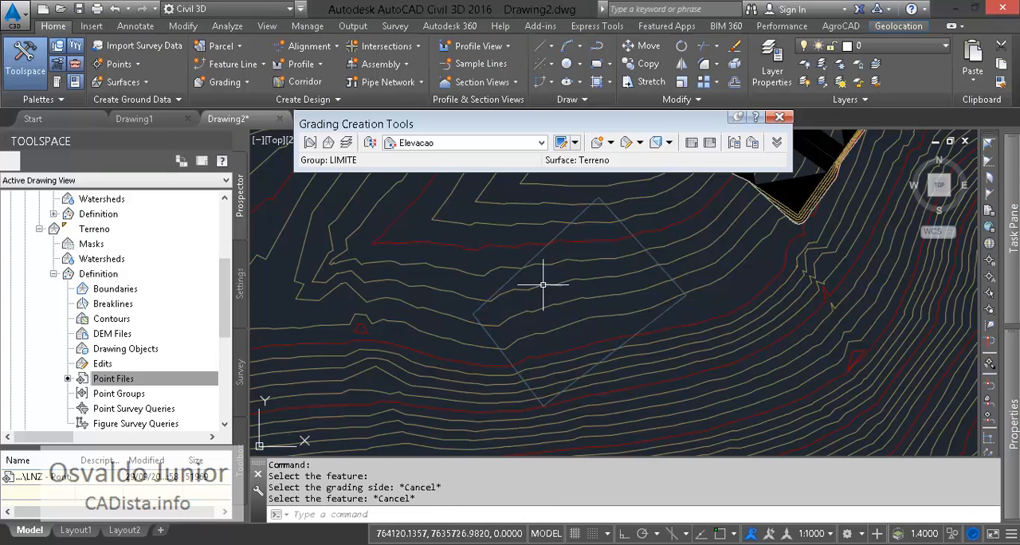
- Start assigning elevations from a surface to the new feature line and choose Terreno as the source surface
{"action": "left_click", "coordinate": [512, 273]}
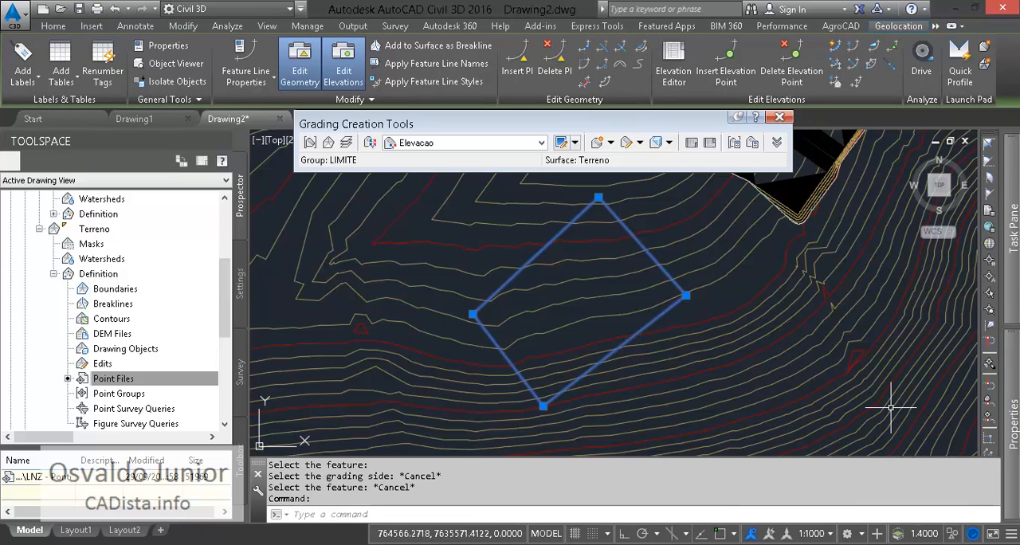
{"action": "mouse_move", "coordinate": [1012, 423]}
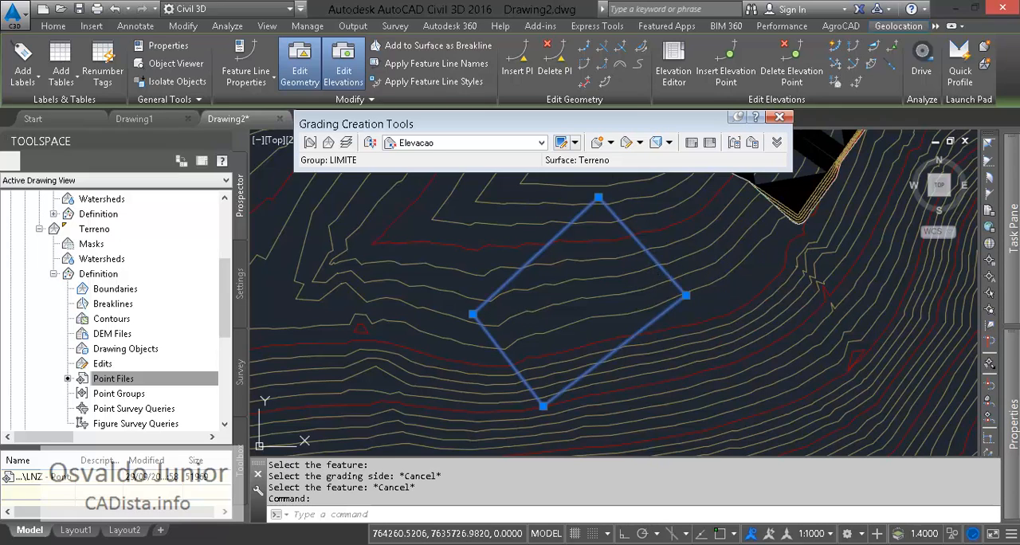
{"action": "right_click", "coordinate": [652, 285]}
{"action": "key", "text": "Escape"}
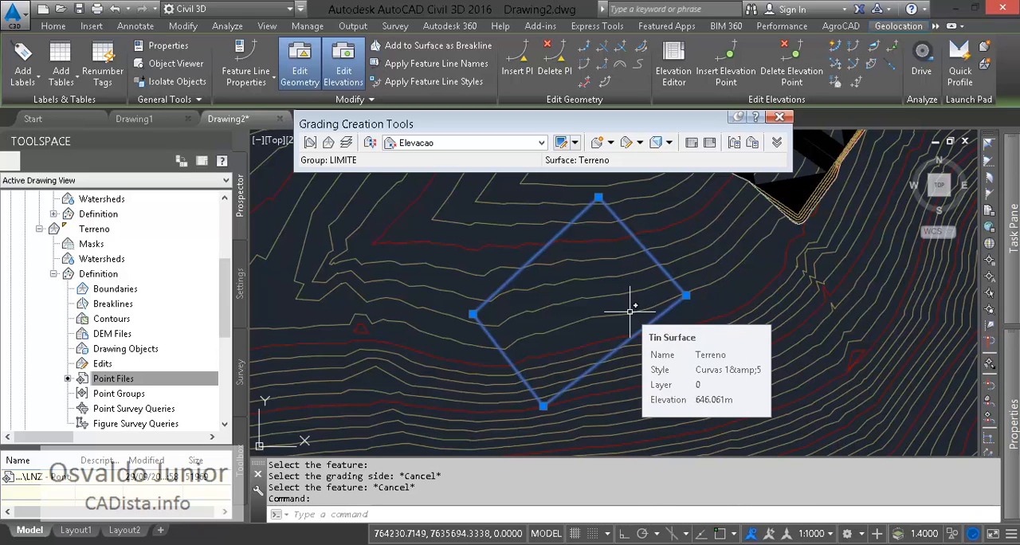
{"action": "left_click_drag", "start_coordinate": [479, 124], "coordinate": [316, 121]}
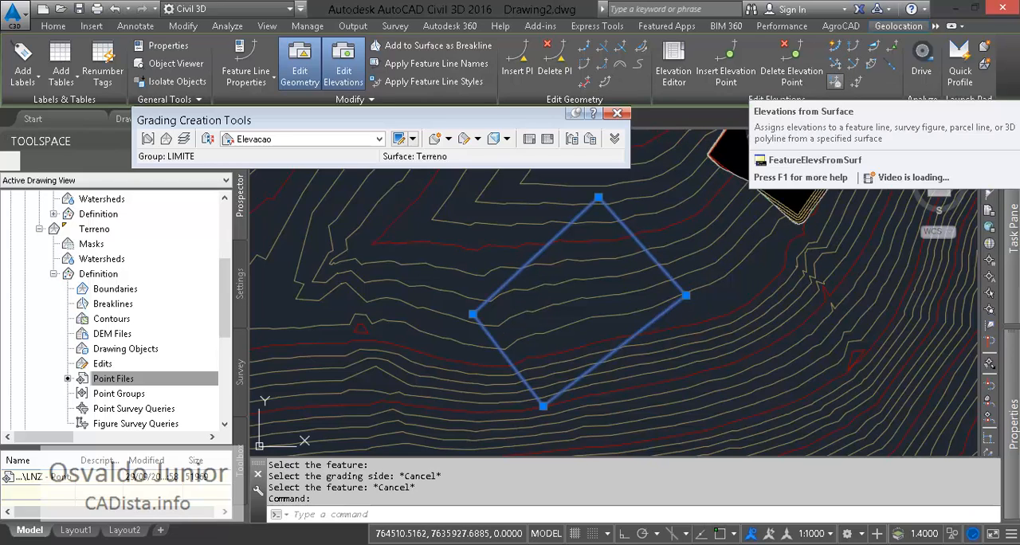
{"action": "left_click", "coordinate": [835, 81]}
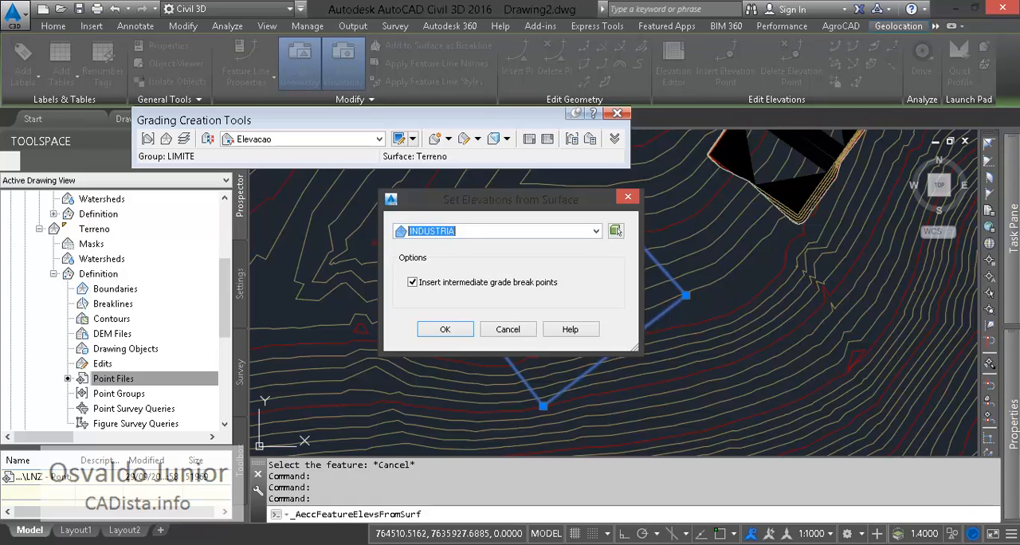
{"action": "left_click", "coordinate": [596, 231]}
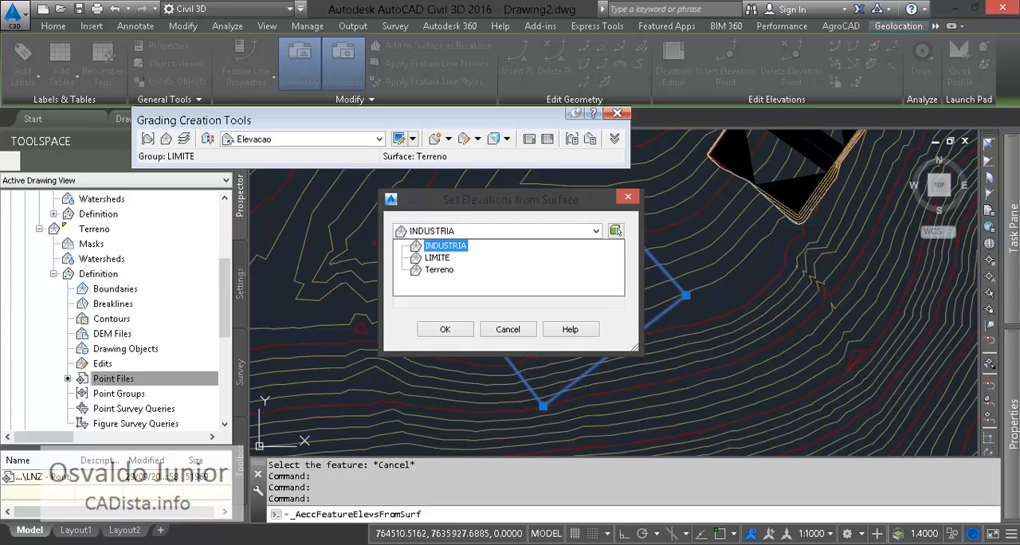
{"action": "key", "text": "Down"}
{"action": "key", "text": "Down"}
{"action": "key", "text": "Return"}
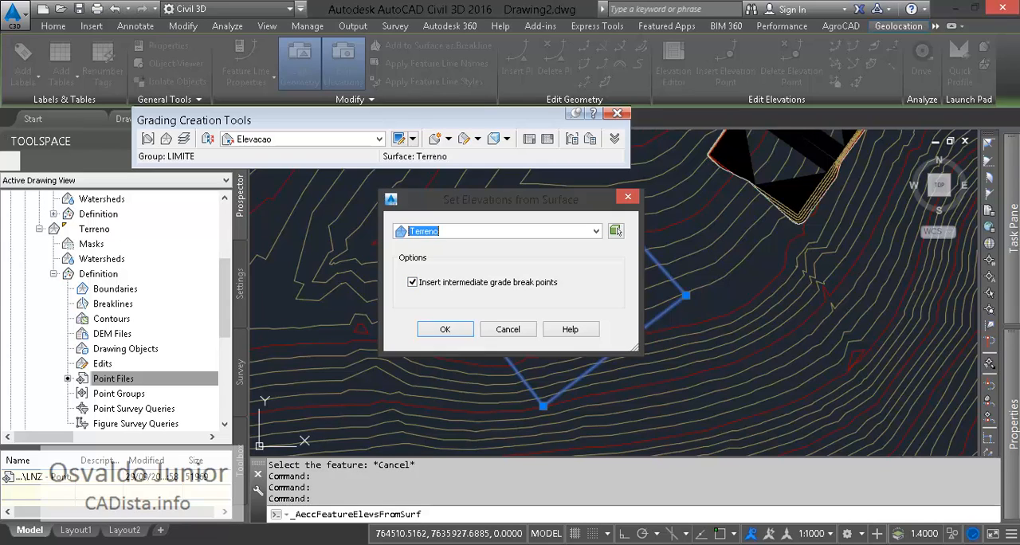
- Apply the Terreno elevations to the four-sided feature line, inserting intermediate grade break points
{"action": "left_click_drag", "start_coordinate": [509, 200], "coordinate": [261, 98]}
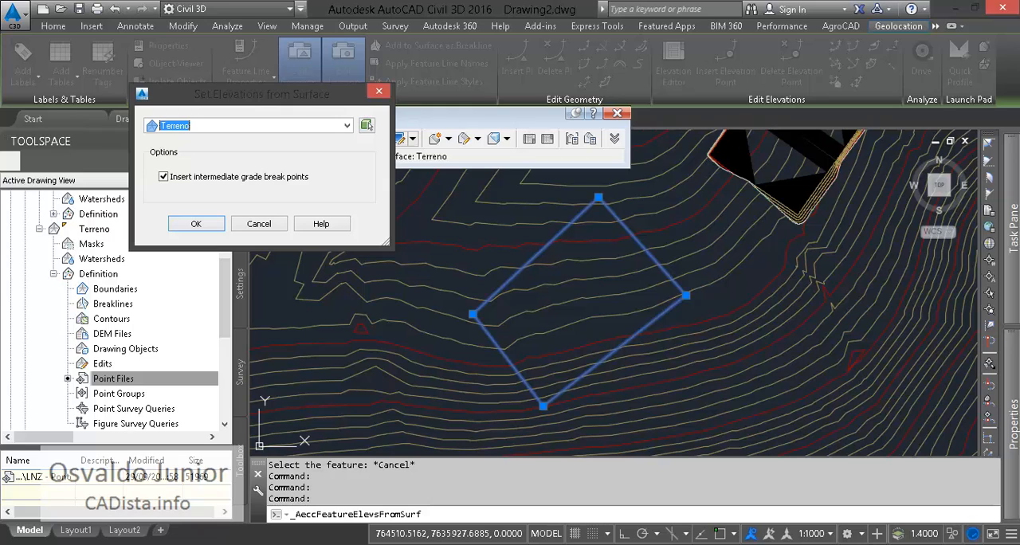
{"action": "left_click", "coordinate": [347, 126]}
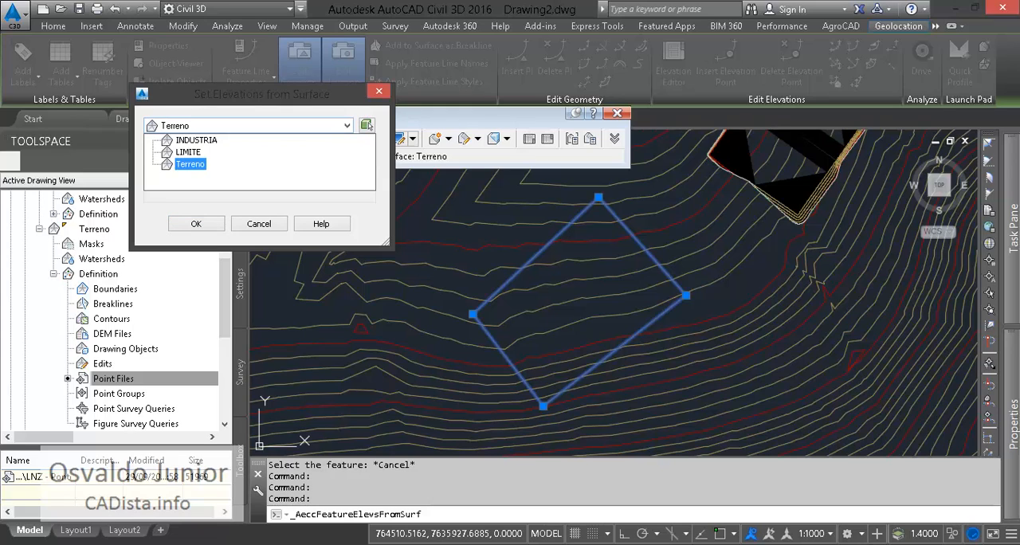
{"action": "left_click", "coordinate": [190, 164]}
{"action": "left_click", "coordinate": [163, 177]}
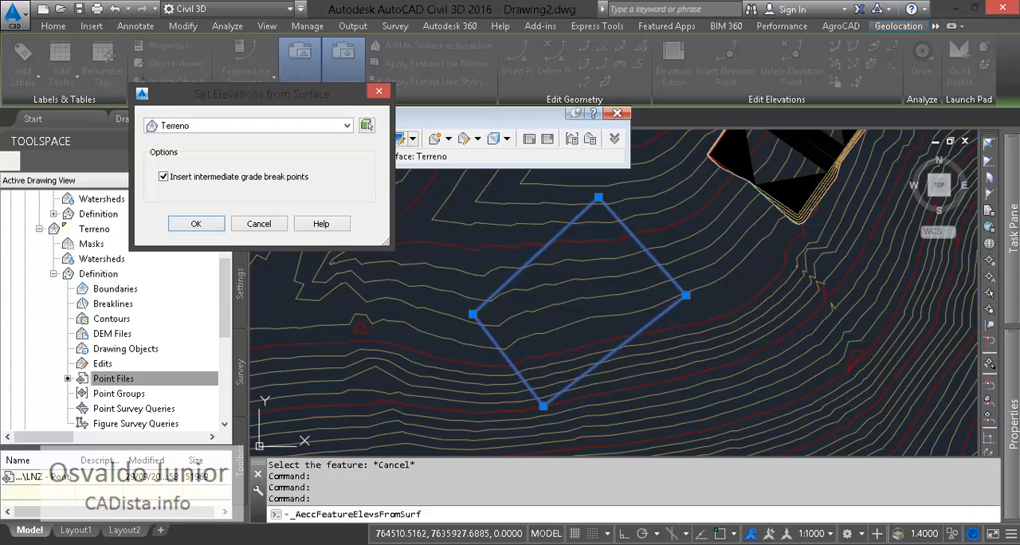
{"action": "left_click", "coordinate": [196, 223]}
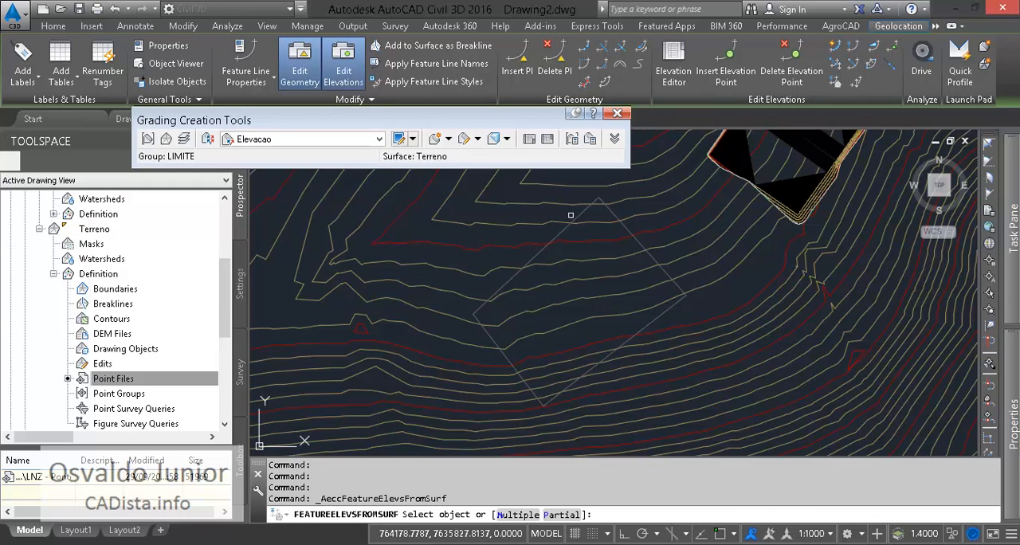
{"action": "left_click", "coordinate": [513, 278]}
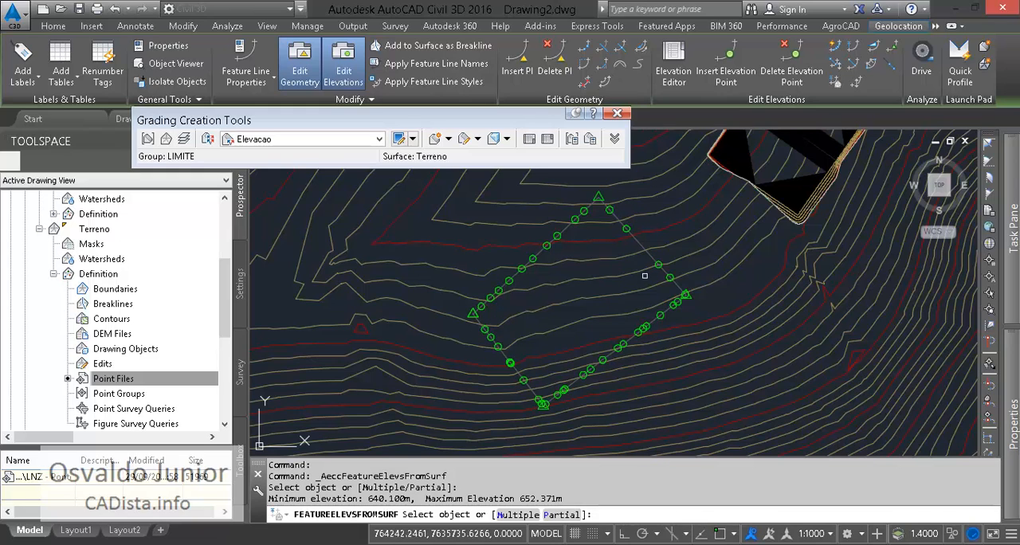
{"action": "key", "text": "Return"}
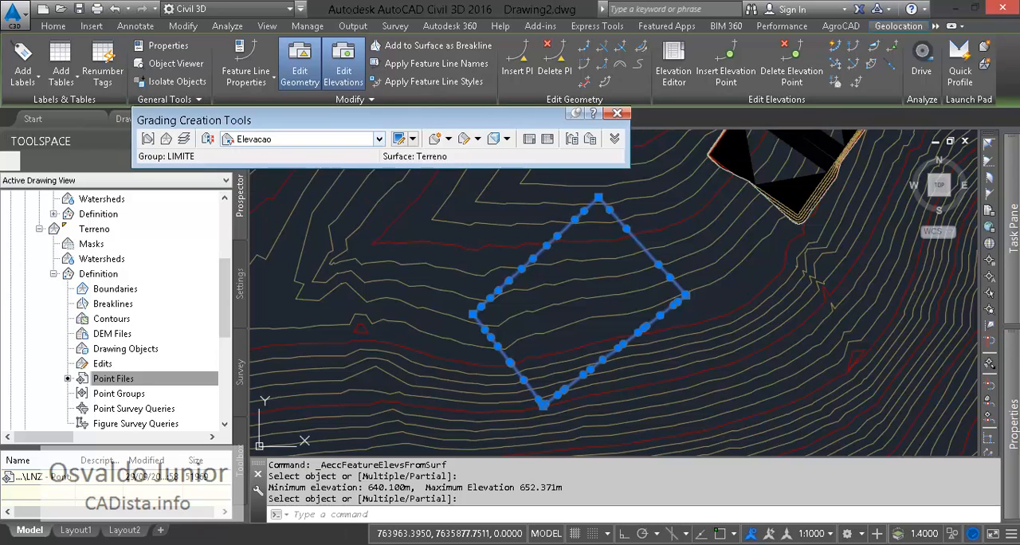
{"action": "left_click", "coordinate": [379, 138]}
{"action": "left_click", "coordinate": [448, 139]}
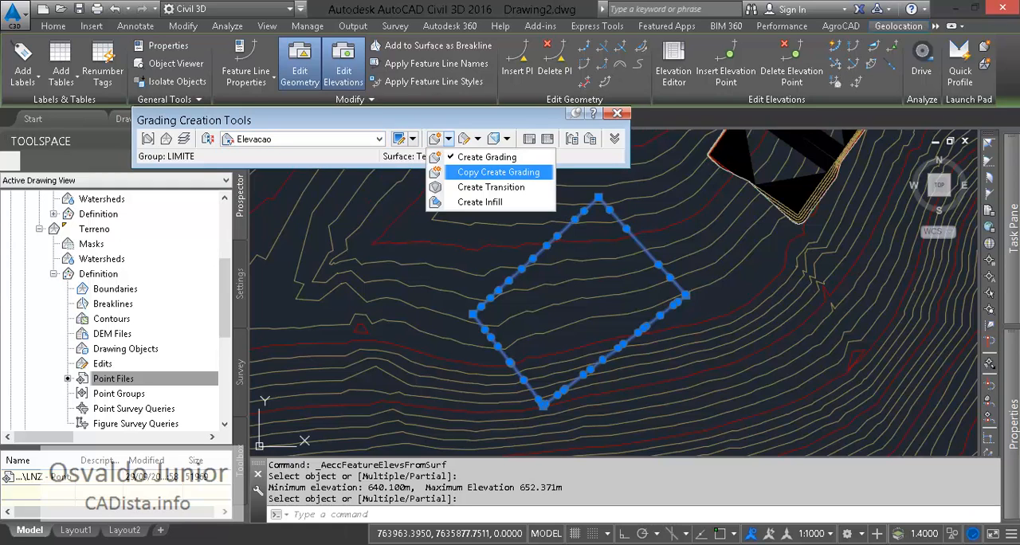
{"action": "left_click", "coordinate": [478, 150]}
{"action": "left_click", "coordinate": [539, 253]}
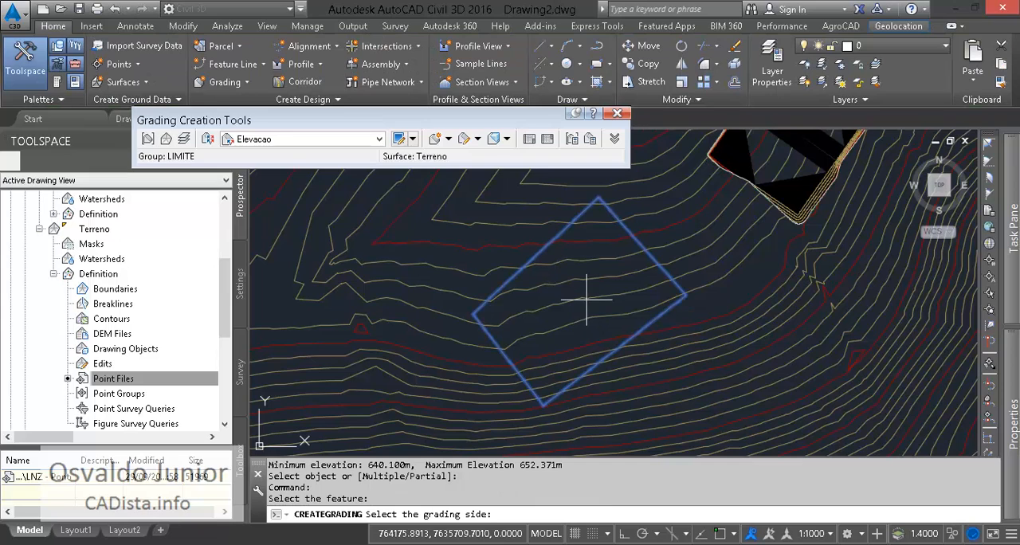
{"action": "mouse_move", "coordinate": [1012, 422]}
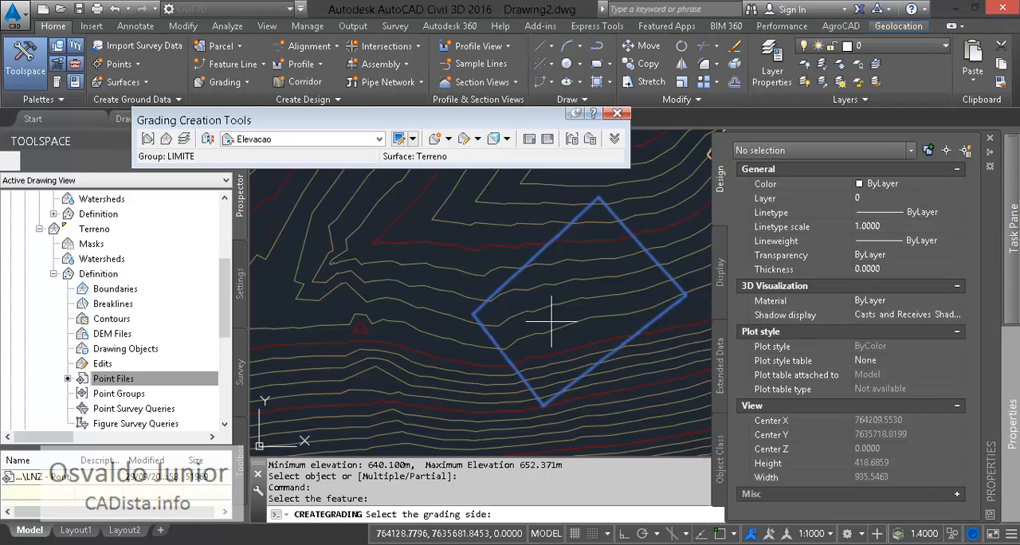
{"action": "left_click", "coordinate": [574, 289]}
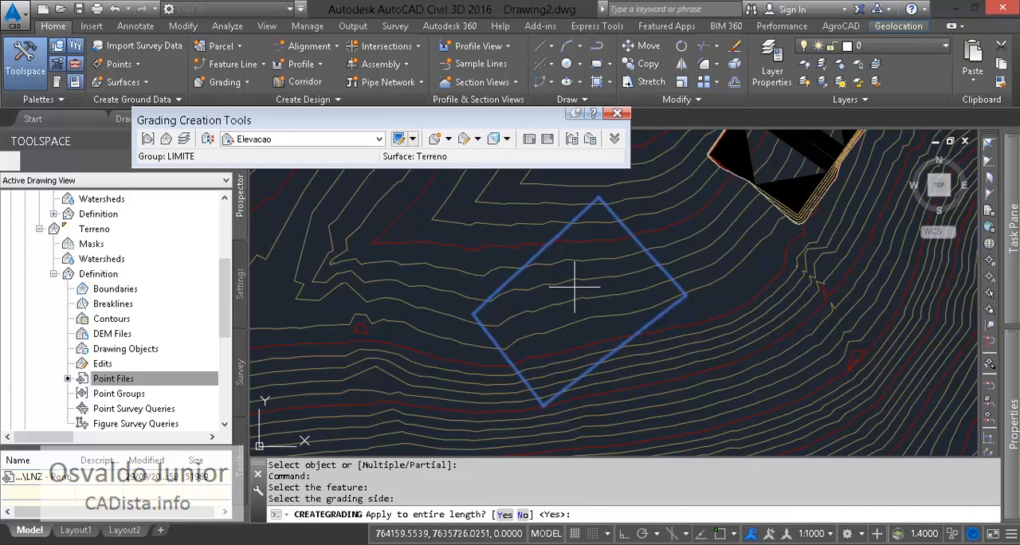
{"action": "key", "text": "Escape"}
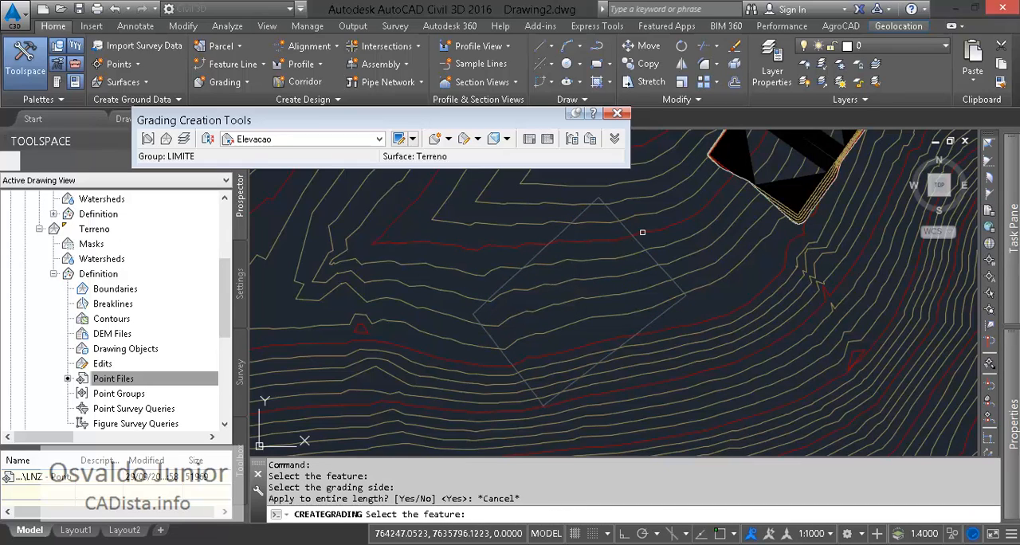
{"action": "key", "text": "Escape"}
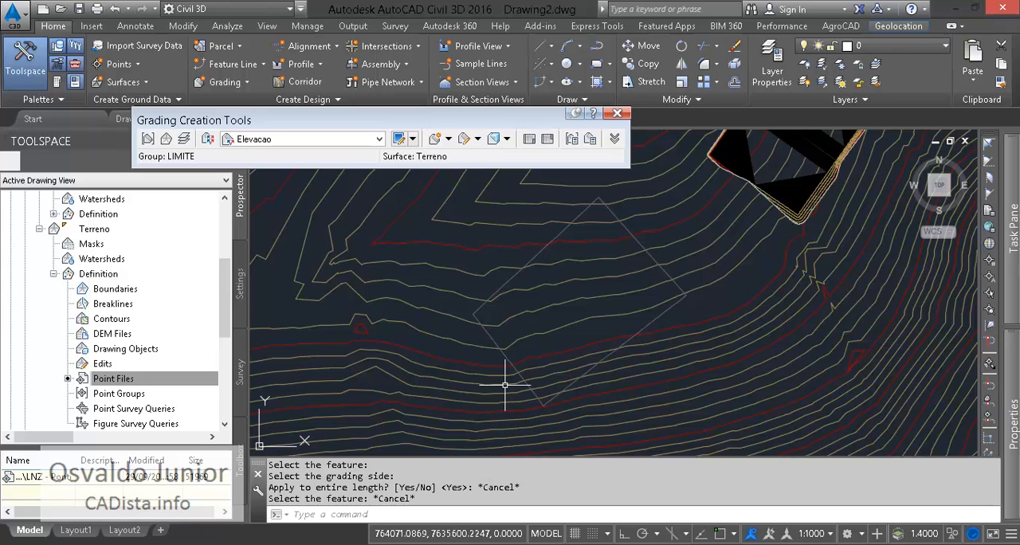
- Grade the four-sided feature line inward along its entire length to elevation 645, with cut slope 1.00:1 and fill slope 1.50:1
{"action": "mouse_move", "coordinate": [503, 385]}
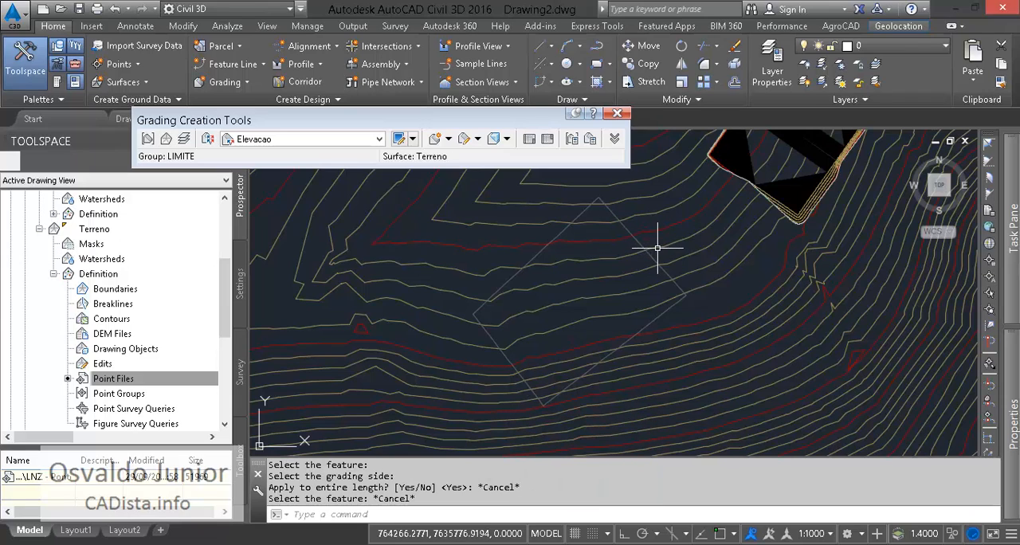
{"action": "mouse_move", "coordinate": [679, 258]}
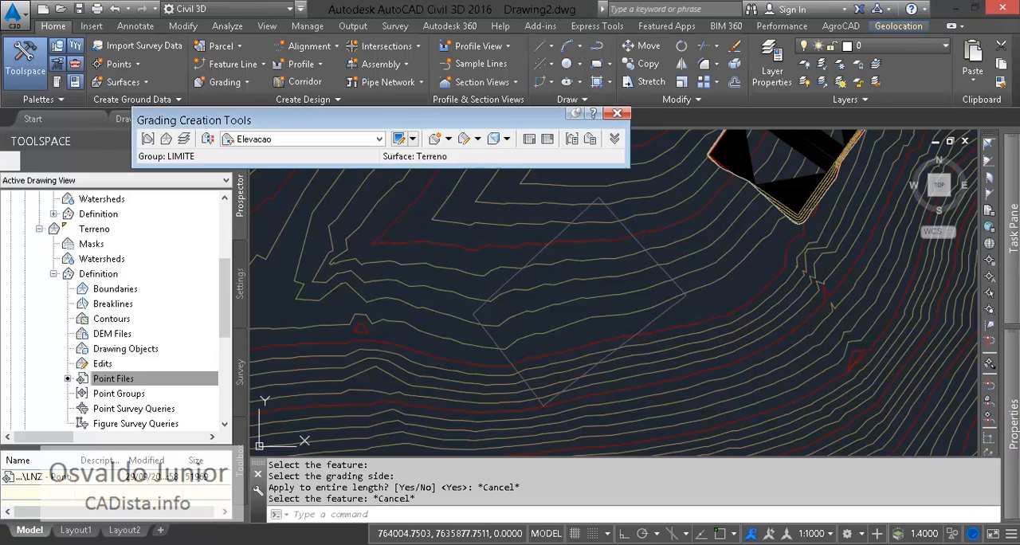
{"action": "left_click", "coordinate": [435, 138]}
{"action": "left_click", "coordinate": [538, 242]}
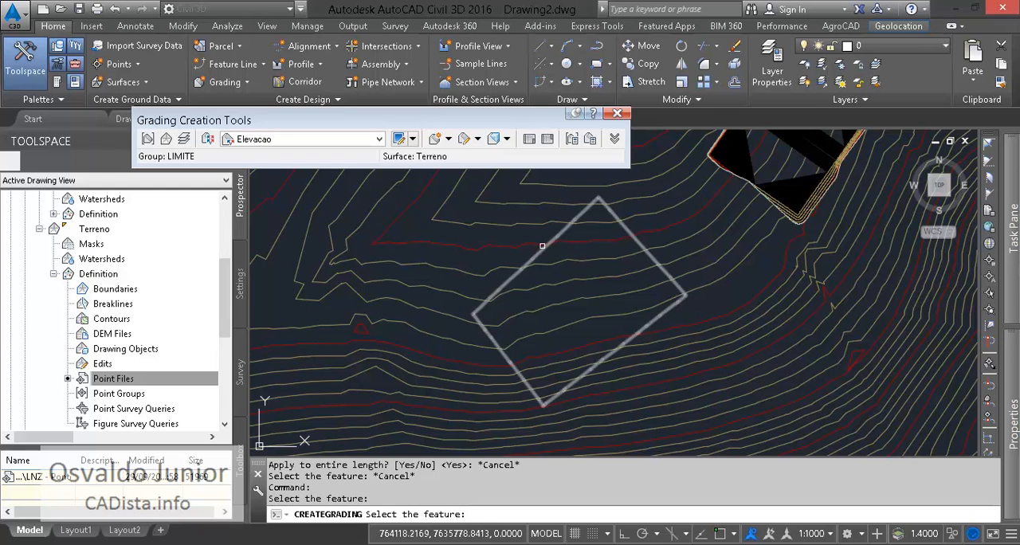
{"action": "left_click", "coordinate": [542, 246]}
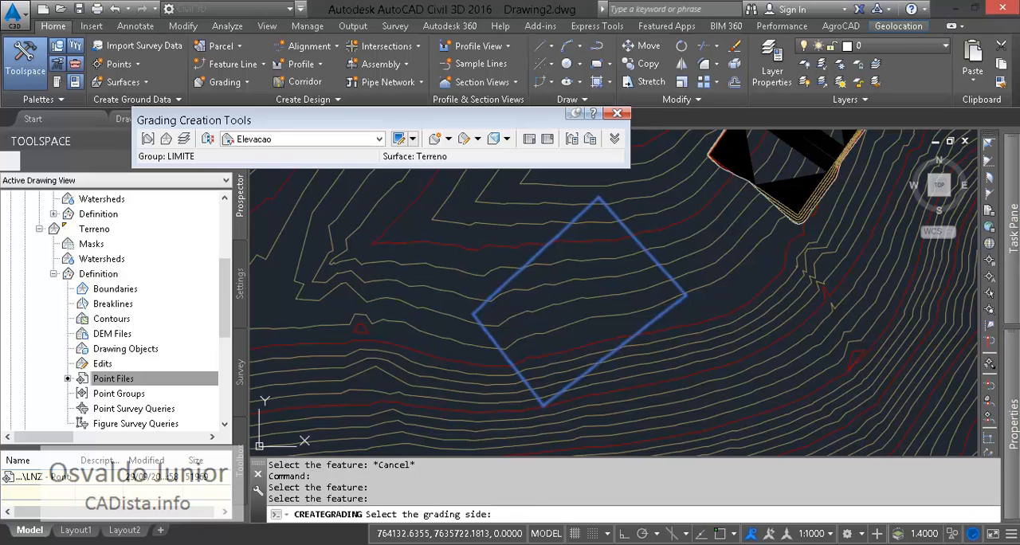
{"action": "left_click", "coordinate": [553, 290]}
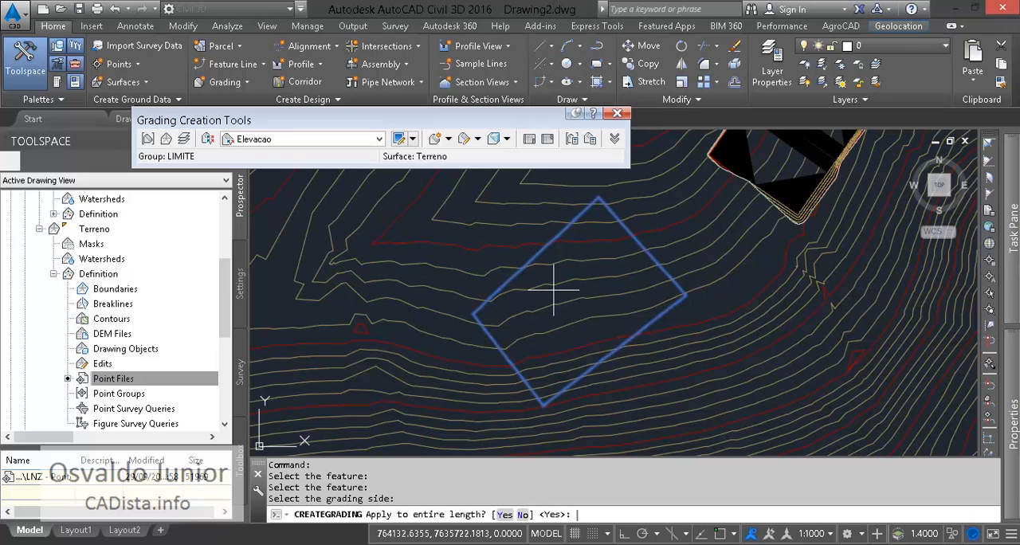
{"action": "key", "text": "Return"}
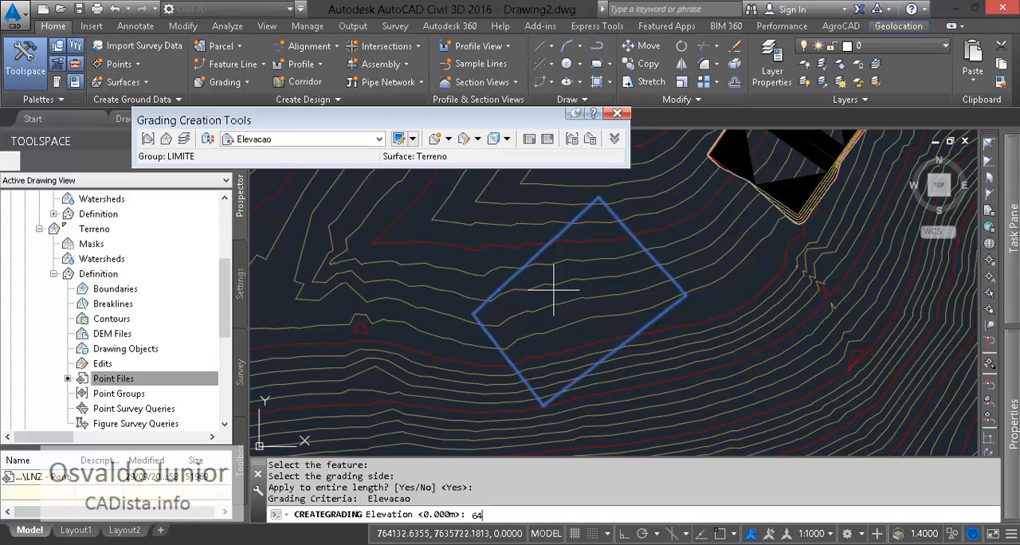
{"action": "key", "text": "Return"}
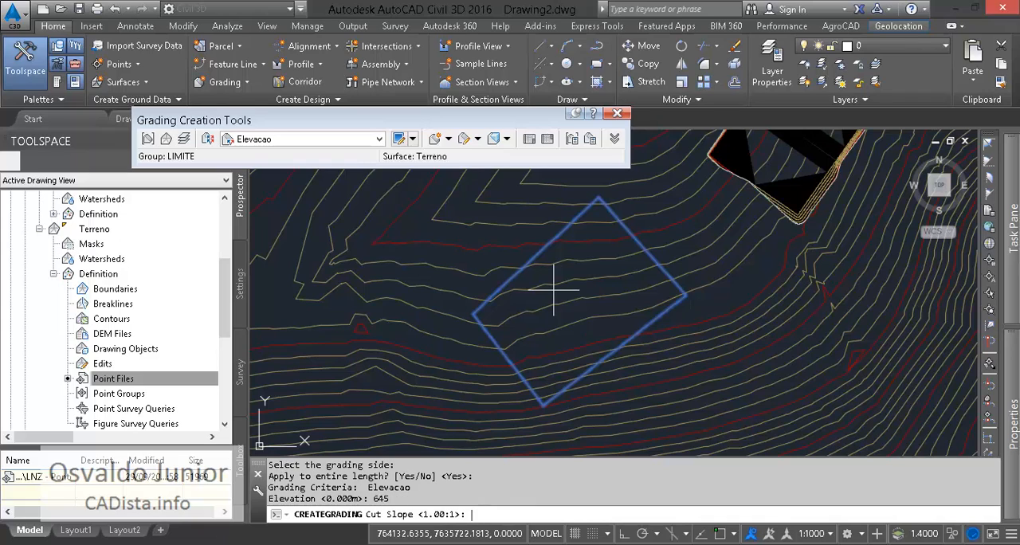
{"action": "key", "text": "Return"}
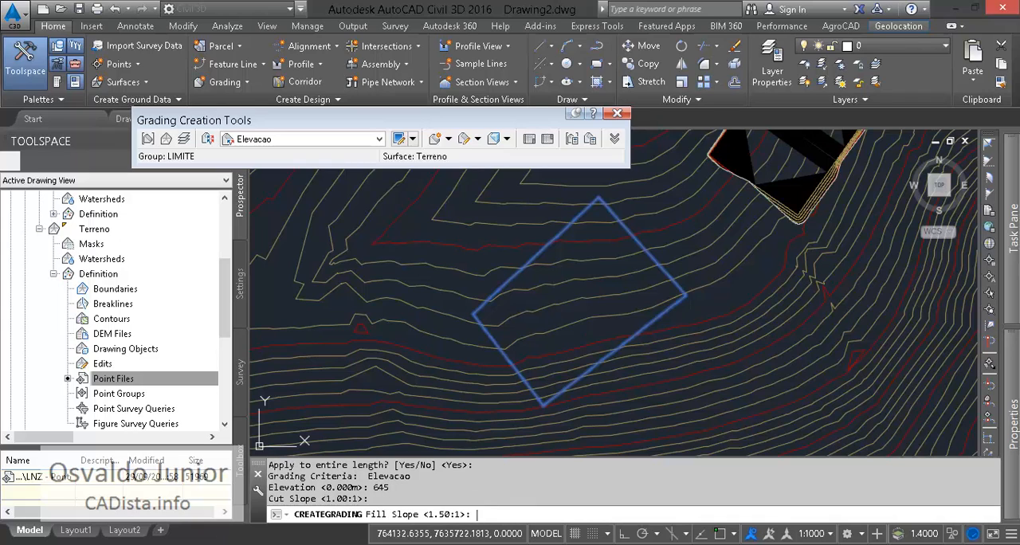
{"action": "key", "text": "Return"}
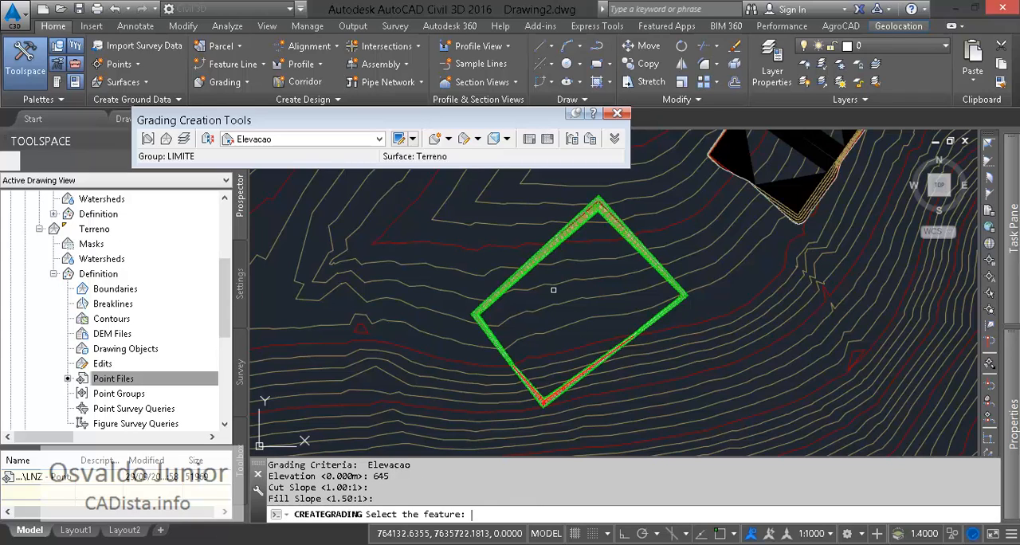
- Create a grading infill in the open area inside the new four-sided grading
{"action": "left_click", "coordinate": [448, 139]}
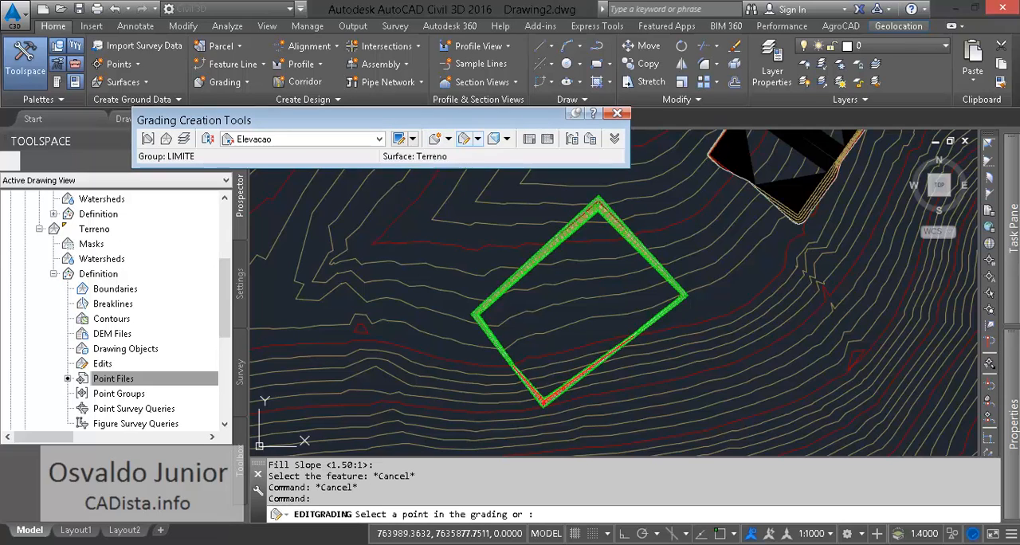
{"action": "left_click", "coordinate": [479, 202]}
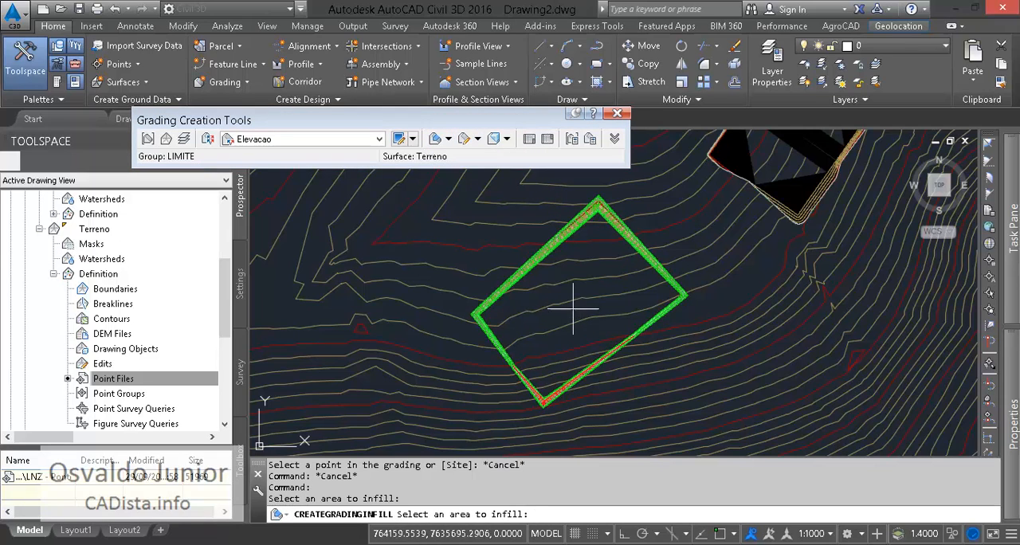
{"action": "left_click", "coordinate": [537, 272]}
{"action": "key", "text": "Escape"}
{"action": "key", "text": "Escape"}
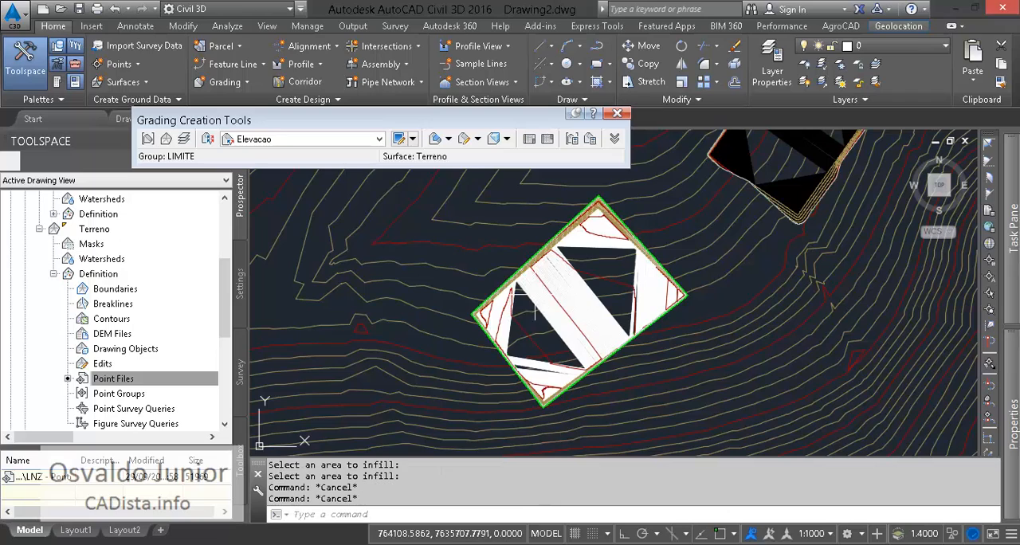
- Examine the infilled platform's surface and its position beside the first platform on the terrain
{"action": "left_click", "coordinate": [538, 273]}
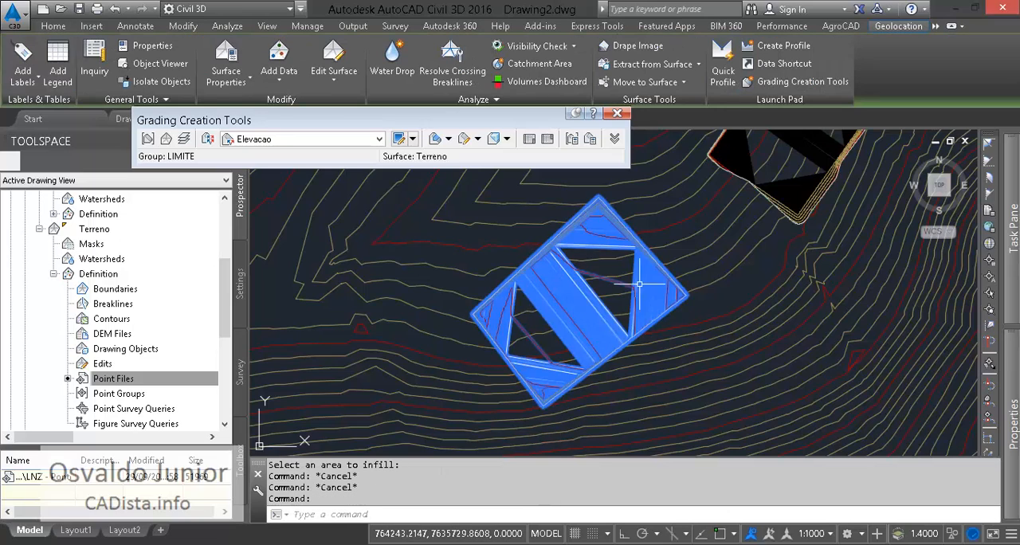
{"action": "scroll", "coordinate": [608, 331], "scroll_direction": "down", "scroll_amount": 4}
{"action": "scroll", "coordinate": [608, 331], "scroll_direction": "down", "scroll_amount": 3}
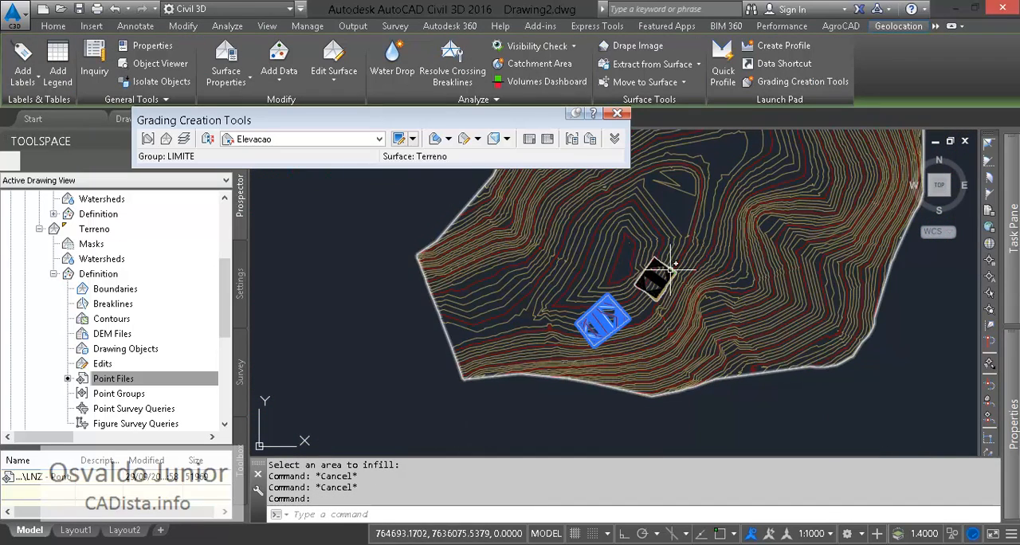
{"action": "key", "text": "Escape"}
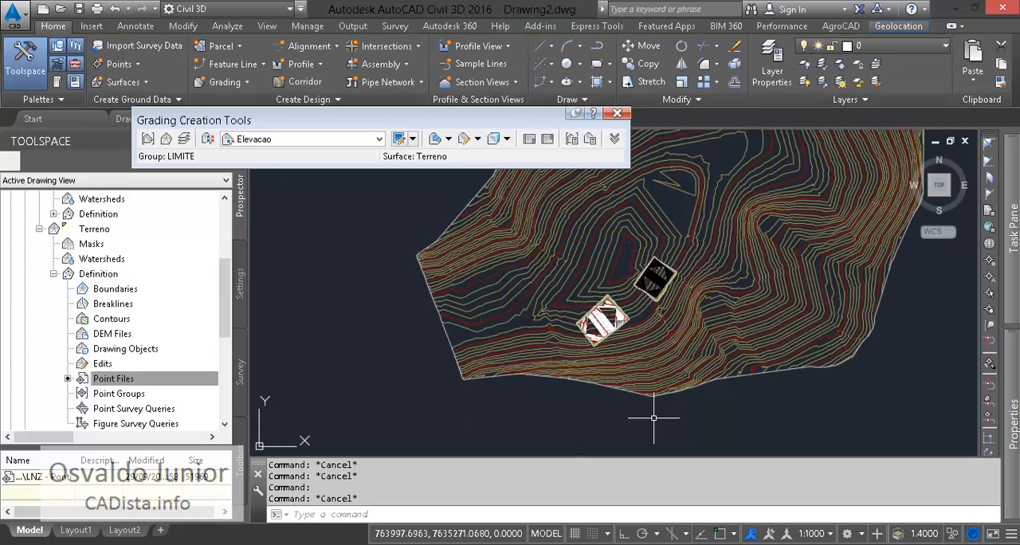
{"action": "scroll", "coordinate": [637, 296], "scroll_direction": "up", "scroll_amount": 7}
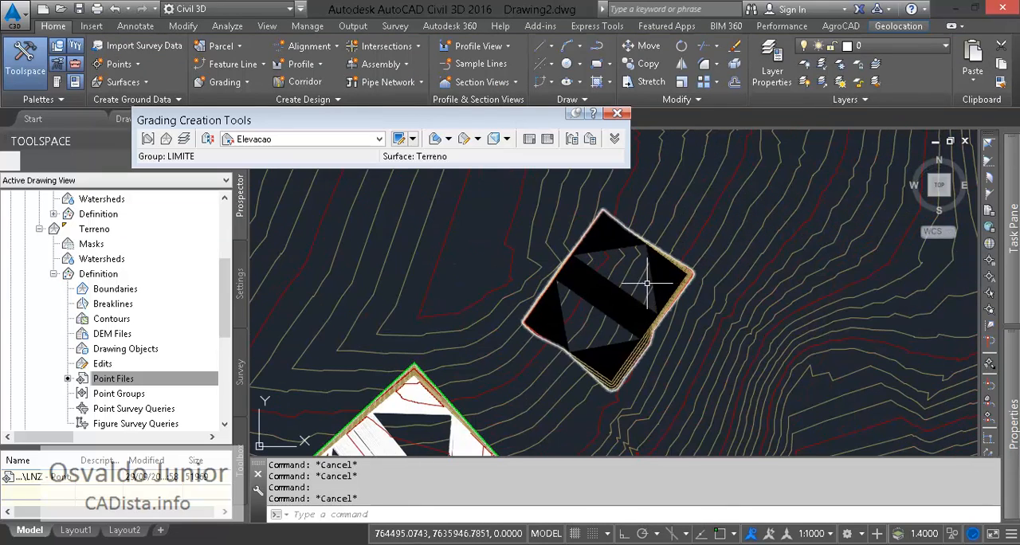
{"action": "middle_click_drag", "start_coordinate": [503, 361], "coordinate": [702, 163]}
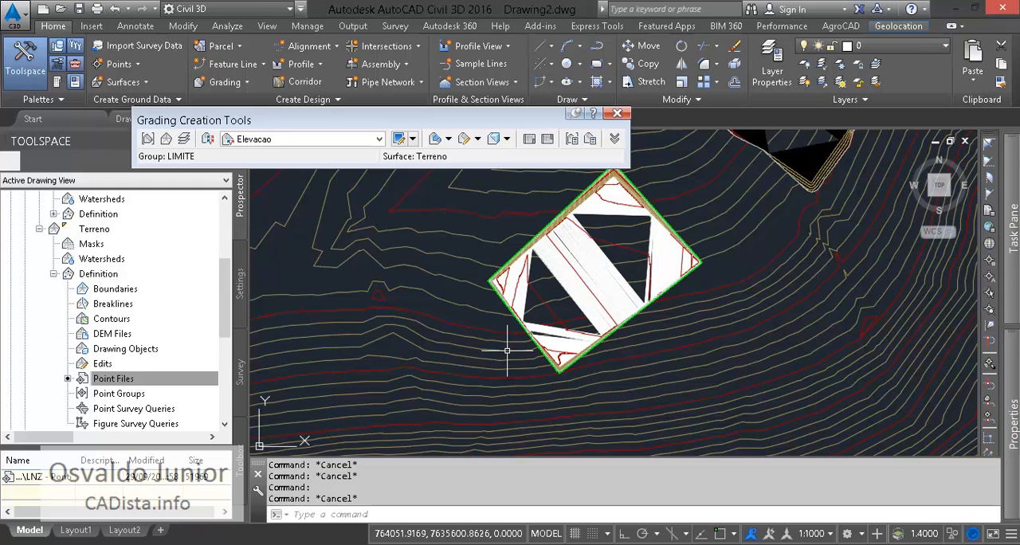
{"action": "mouse_move", "coordinate": [507, 350]}
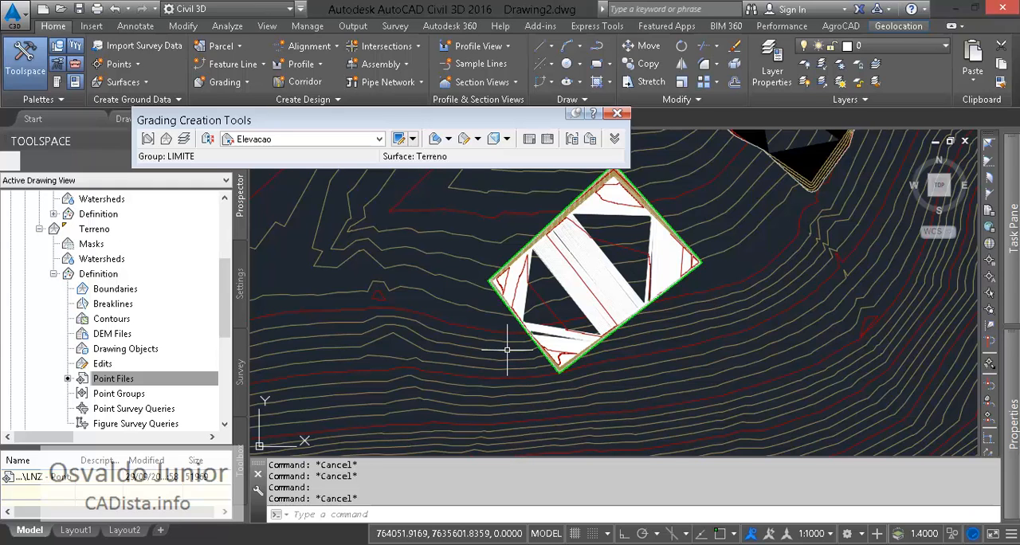
- Check the cut and fill volumes of the entire LIMITE grading group in site M1, keeping both platforms in view
{"action": "scroll", "coordinate": [487, 358], "scroll_direction": "down", "scroll_amount": 4}
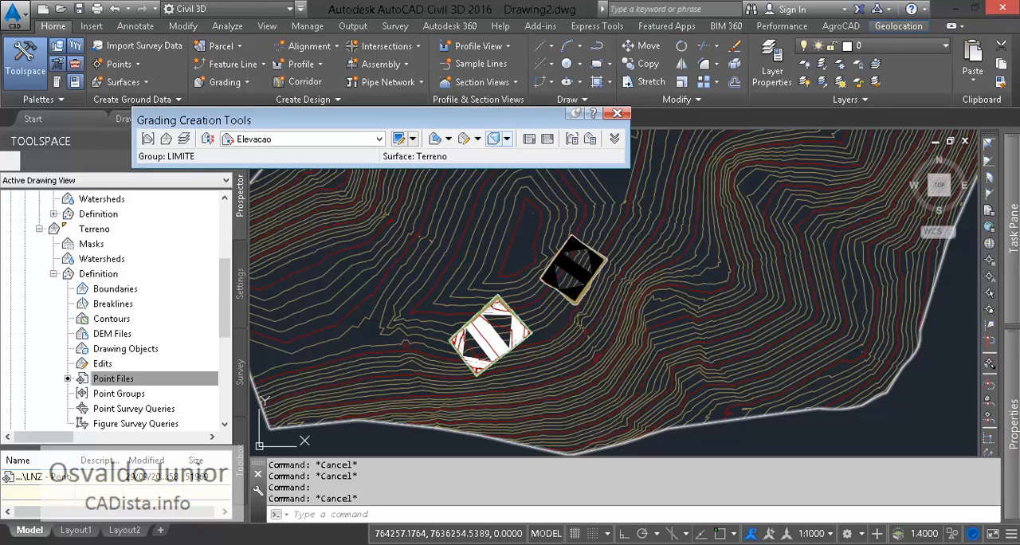
{"action": "left_click", "coordinate": [495, 139]}
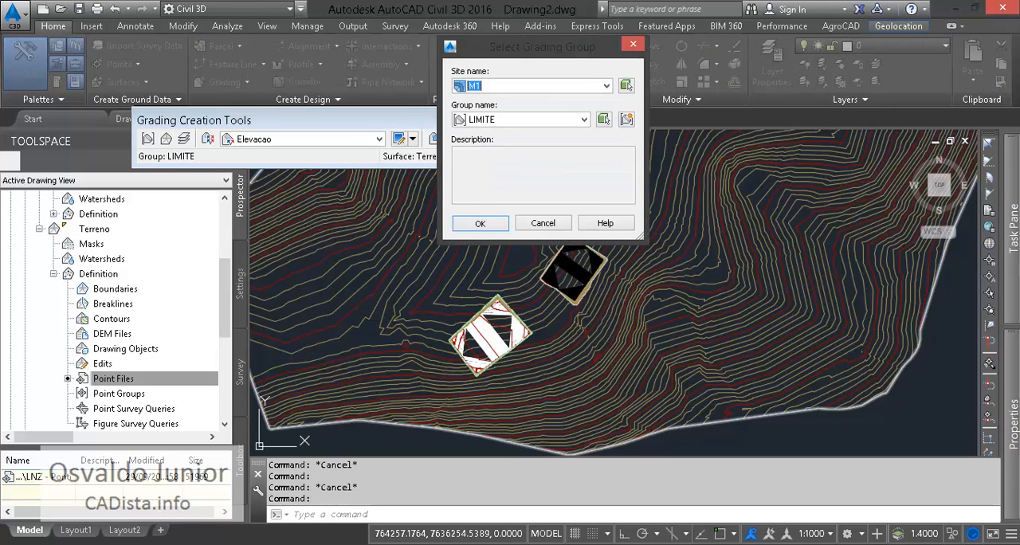
{"action": "left_click", "coordinate": [480, 223]}
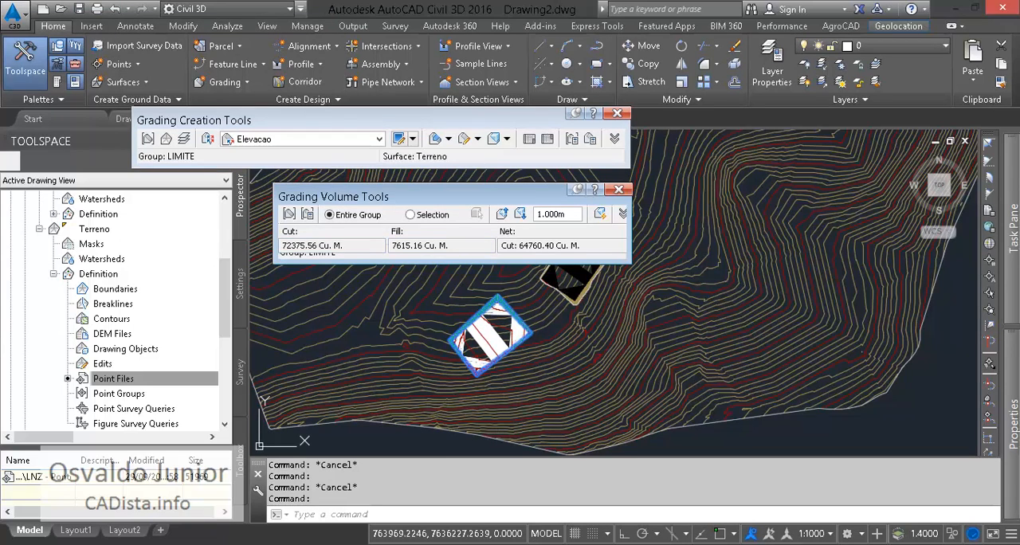
{"action": "left_click_drag", "start_coordinate": [452, 196], "coordinate": [391, 154]}
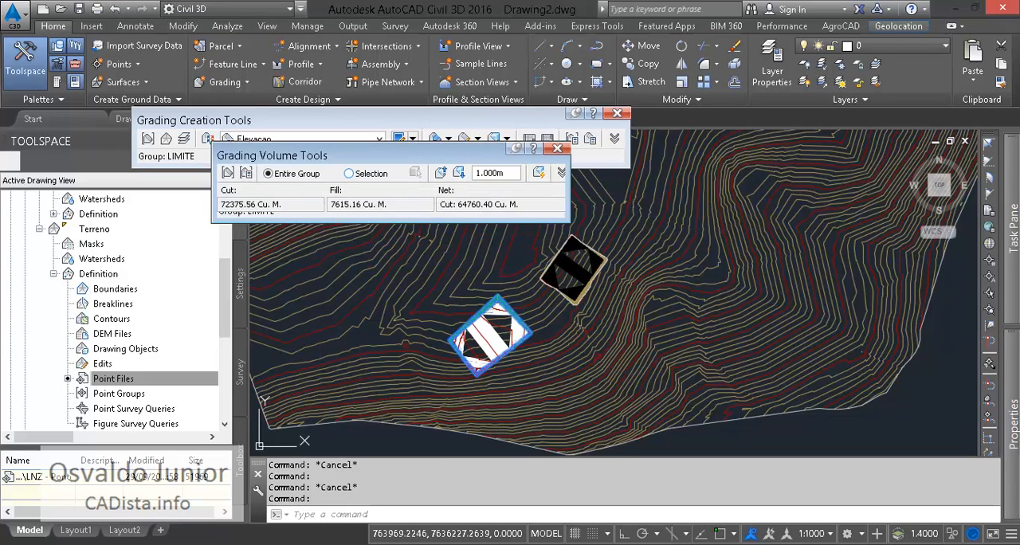